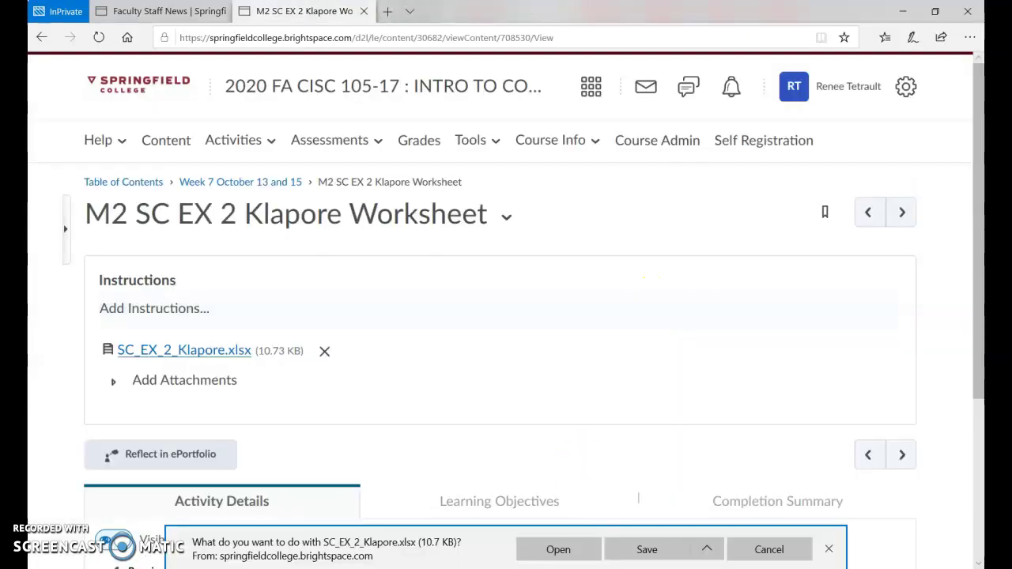
Step: Open the downloaded SC_EX_2_Klapore.xlsx workbook in Excel and enable editing
left_click(558, 549)
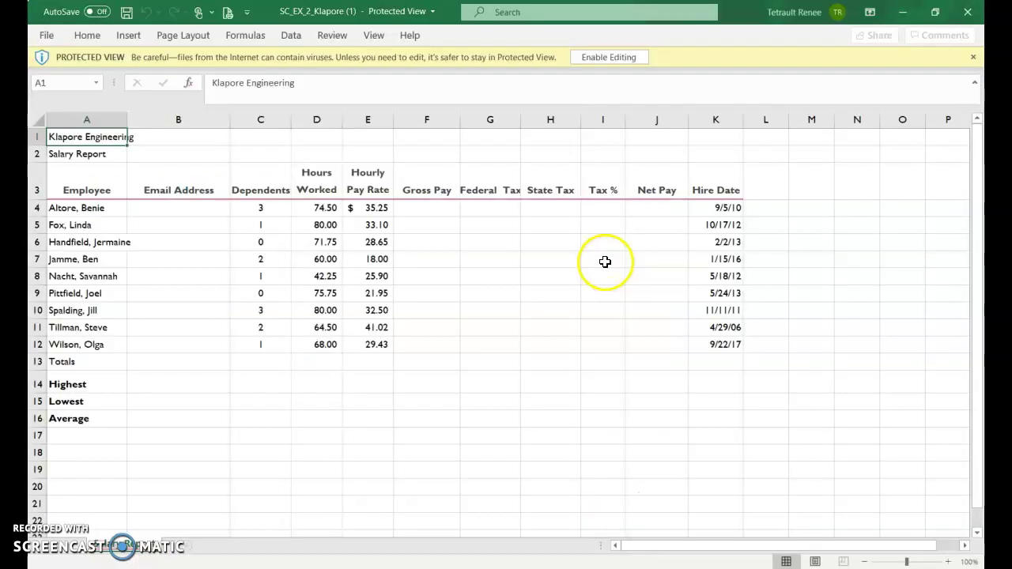
left_click(625, 58)
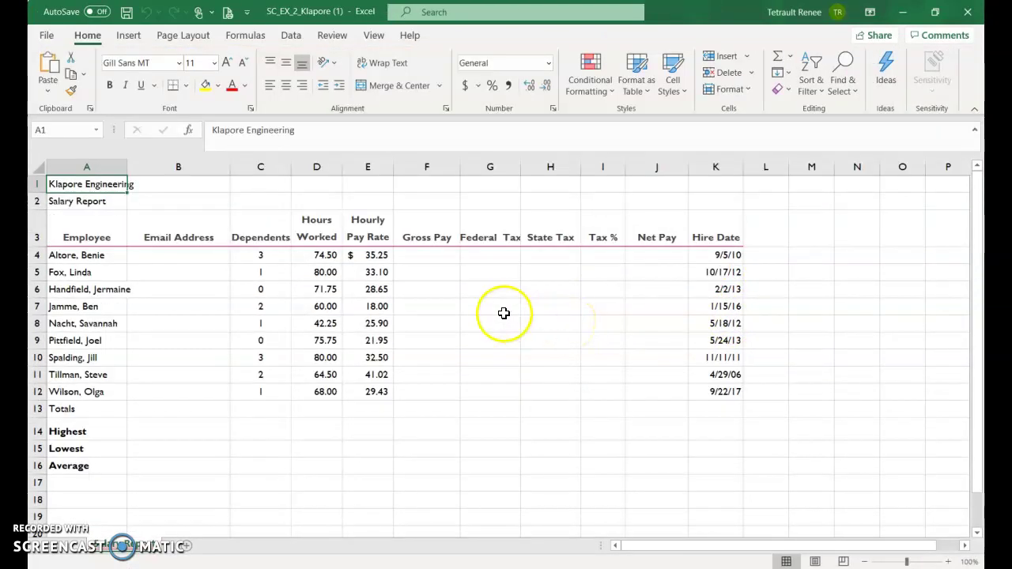
Step: Enter the formula =D4*E4 in F4 to calculate the first employee's gross pay
left_click(417, 257)
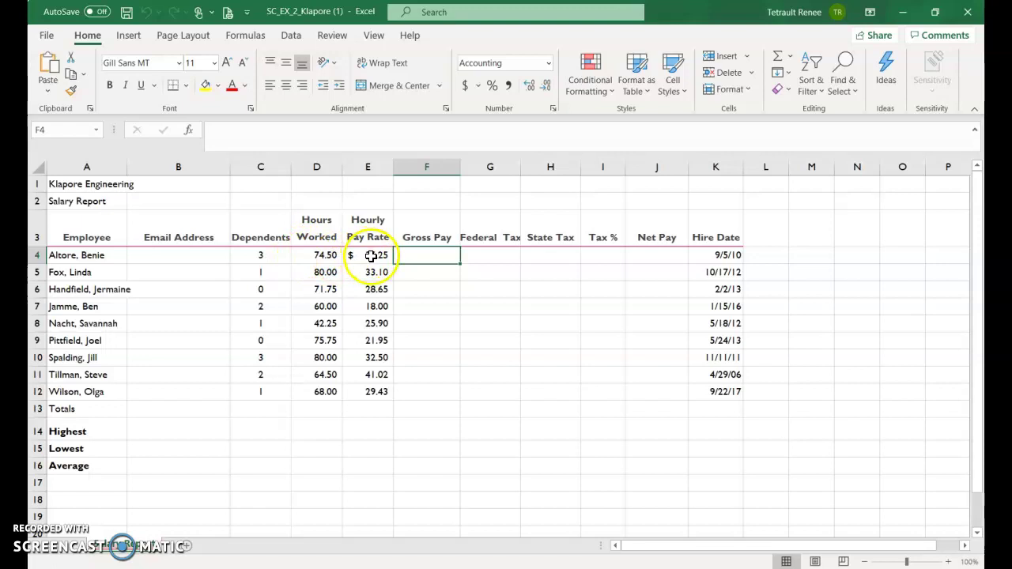
type("=")
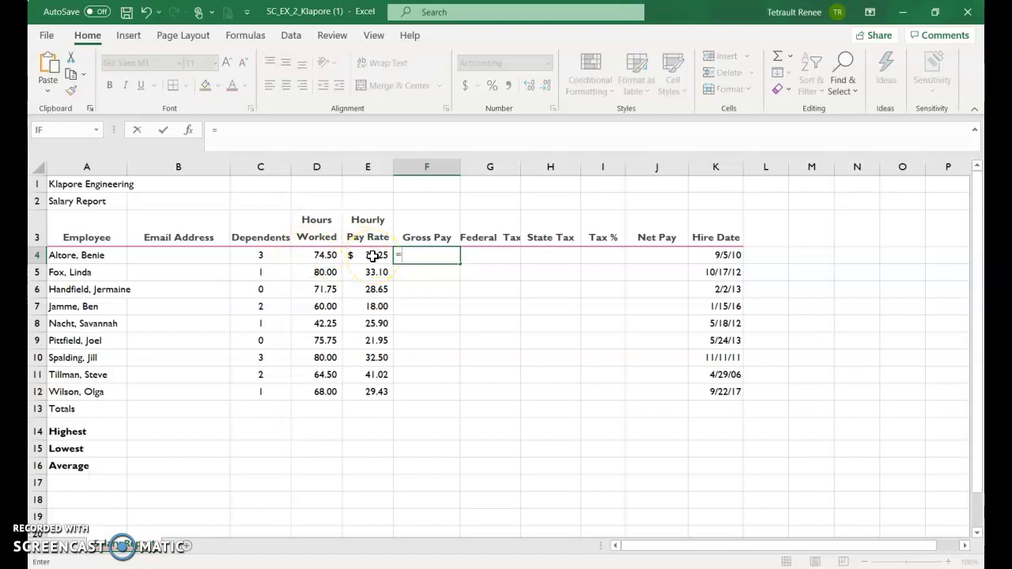
left_click(336, 257)
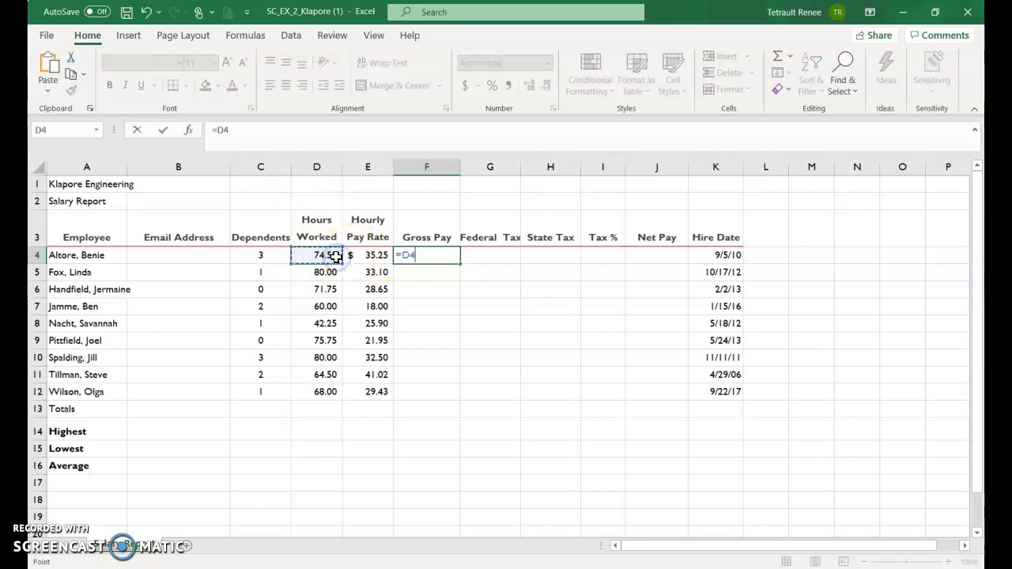
type("*")
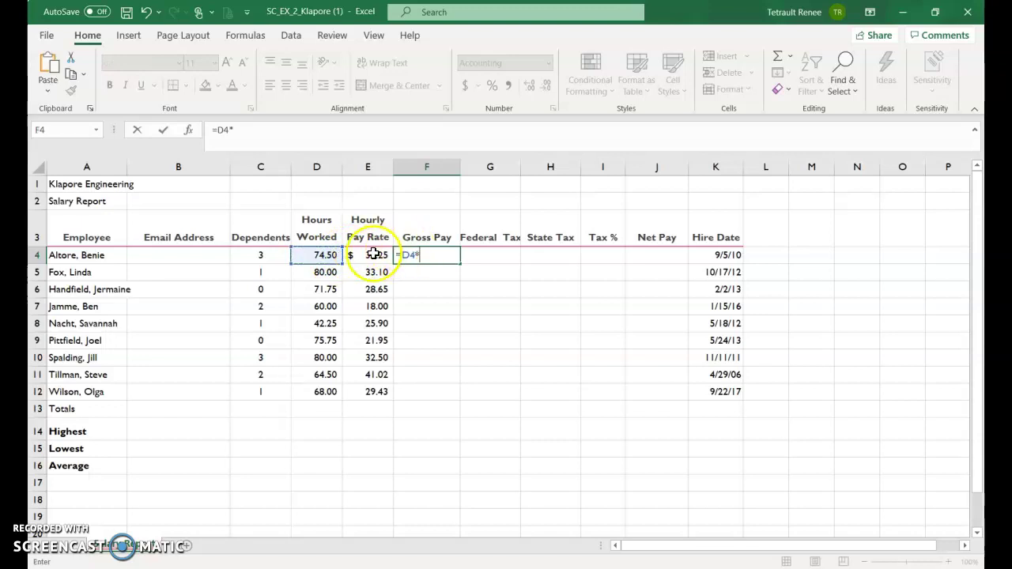
left_click(373, 254)
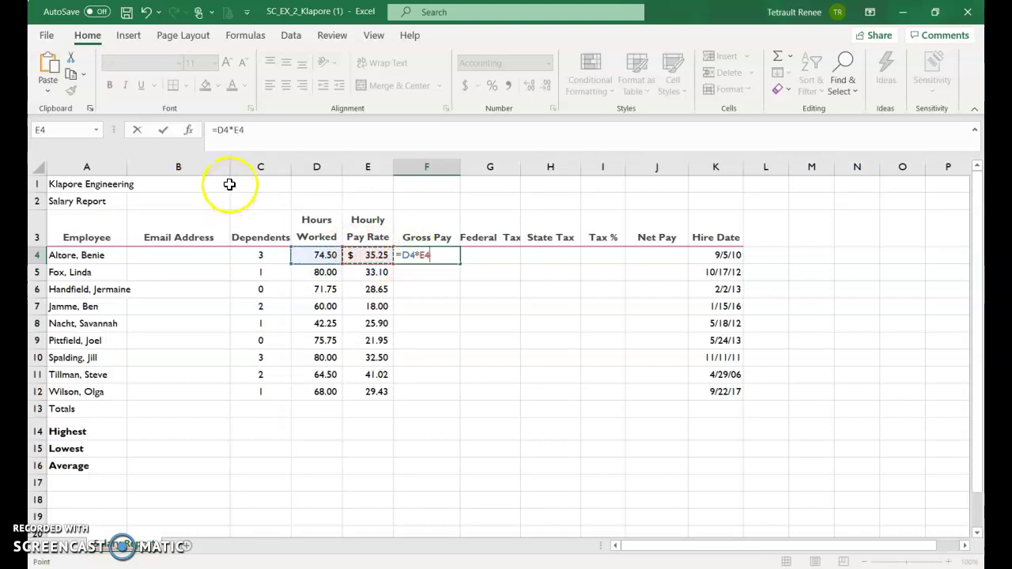
left_click(163, 131)
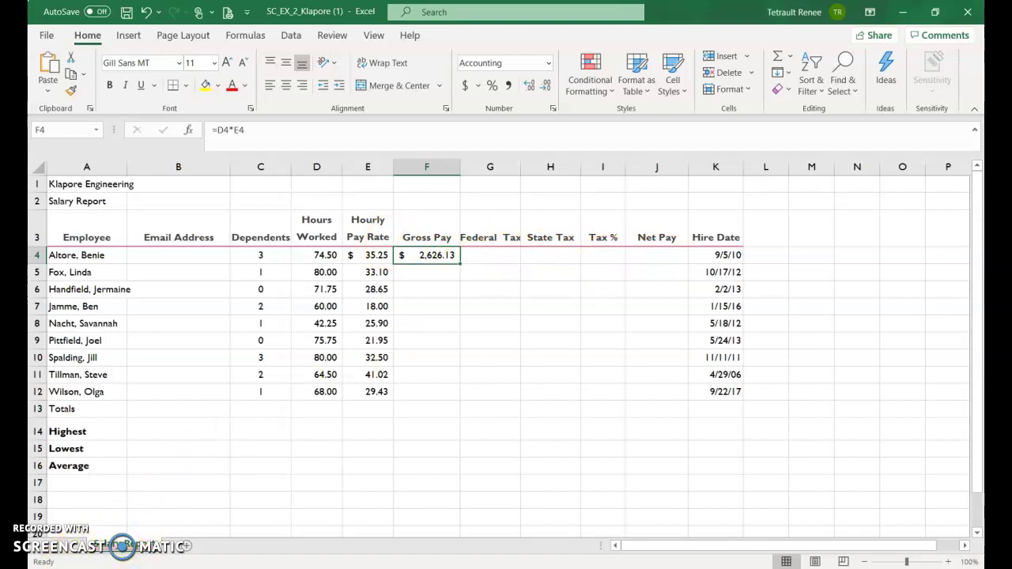
Step: Enter the formula =0.26*(F4-C4*22.16) in G4 to calculate the first employee's federal tax
left_click(485, 260)
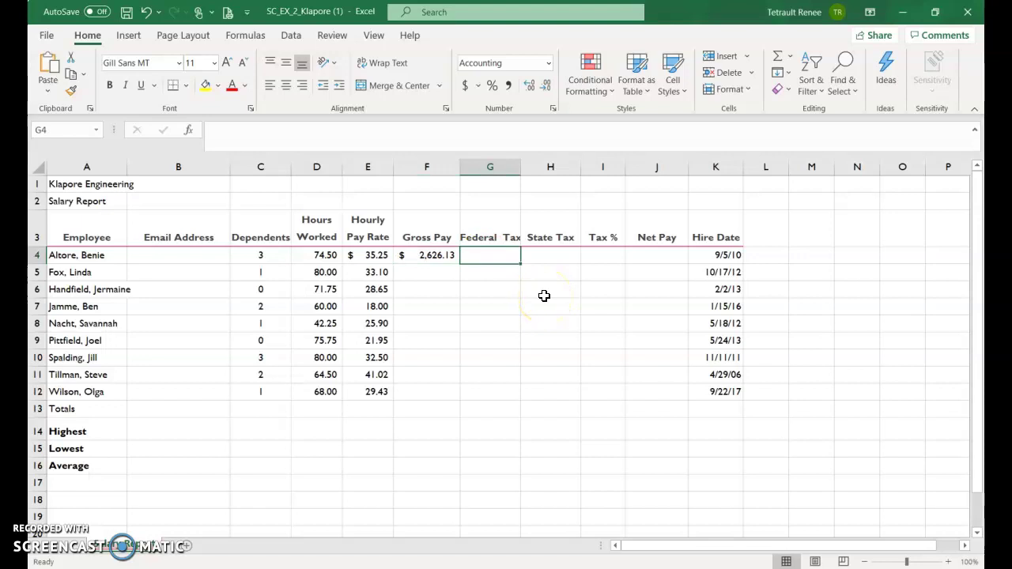
left_click(508, 256)
type("=")
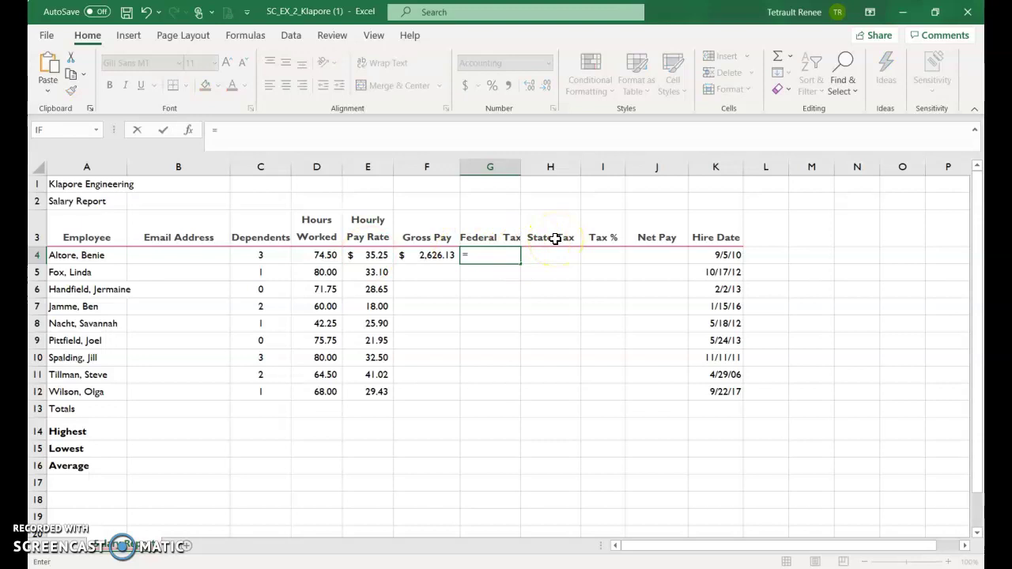
type("0.26*(")
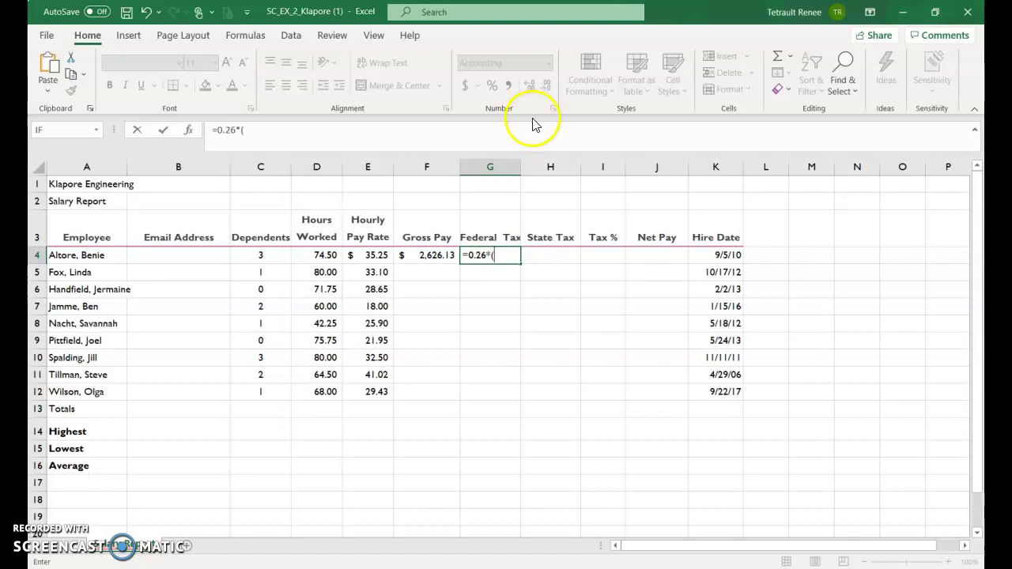
left_click(423, 253)
type("-")
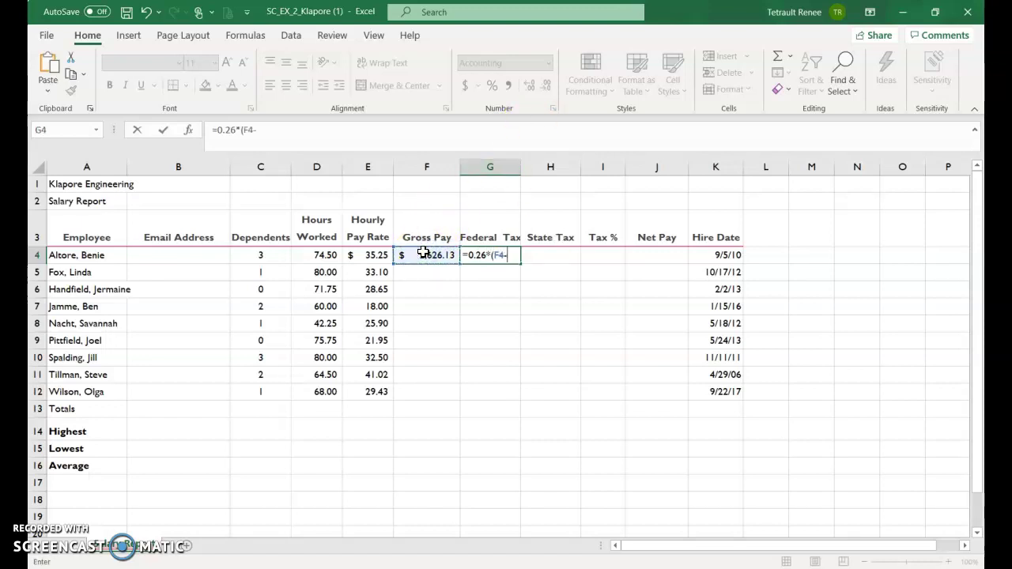
left_click(267, 254)
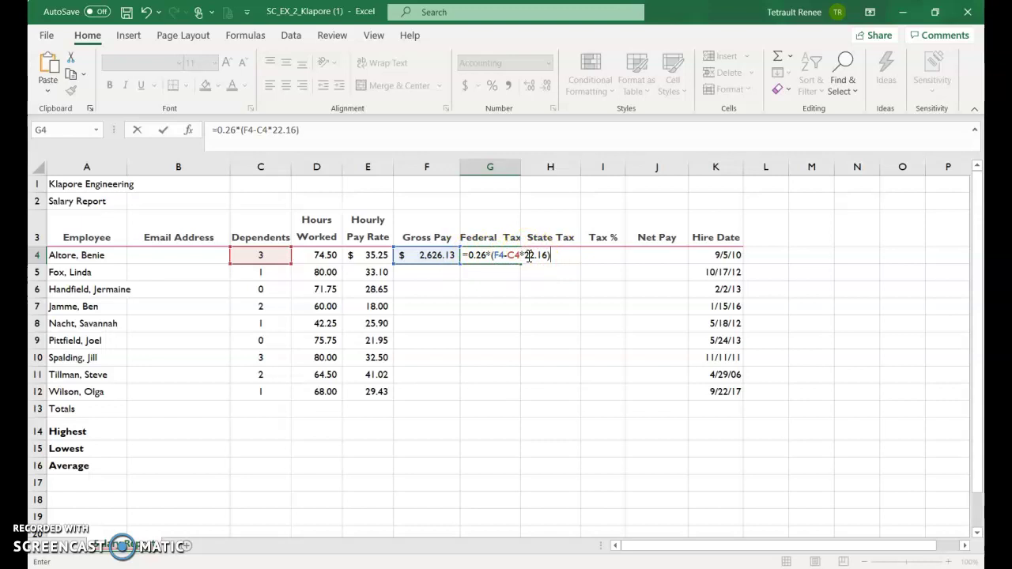
key("Return")
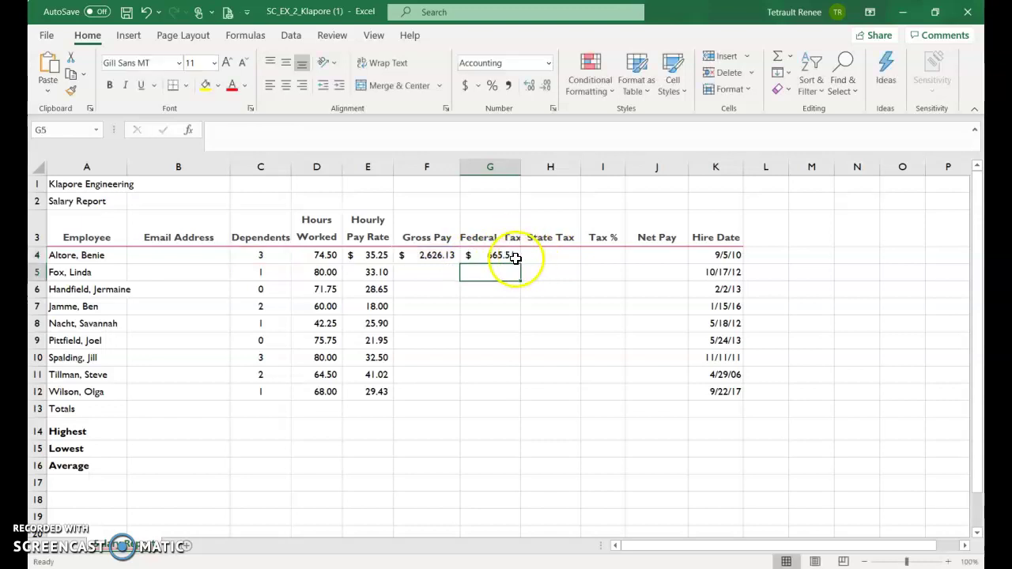
left_click(486, 250)
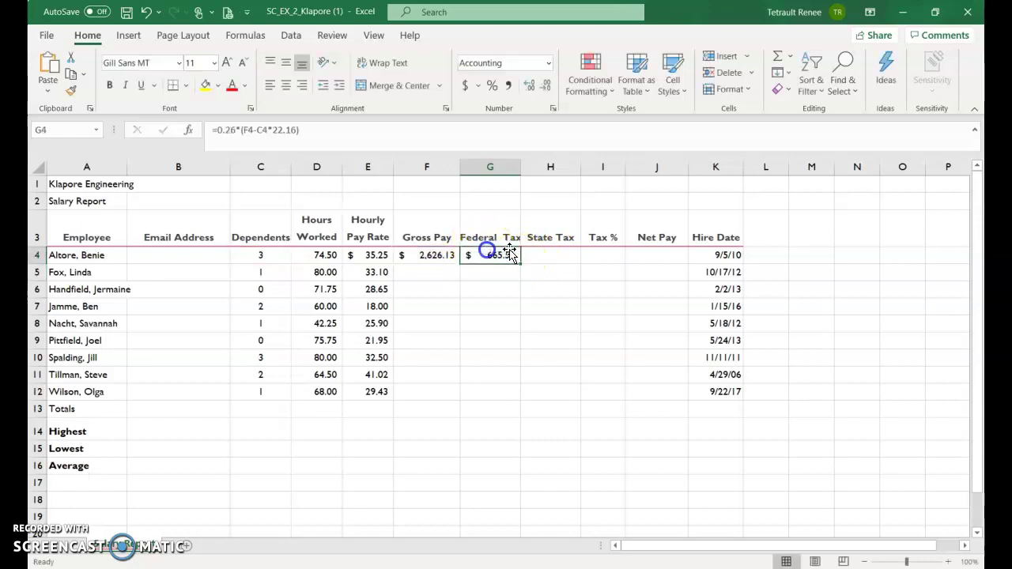
Step: Enter the formula =0.055*F4 in H4 to calculate the first employee's state tax
left_click(556, 251)
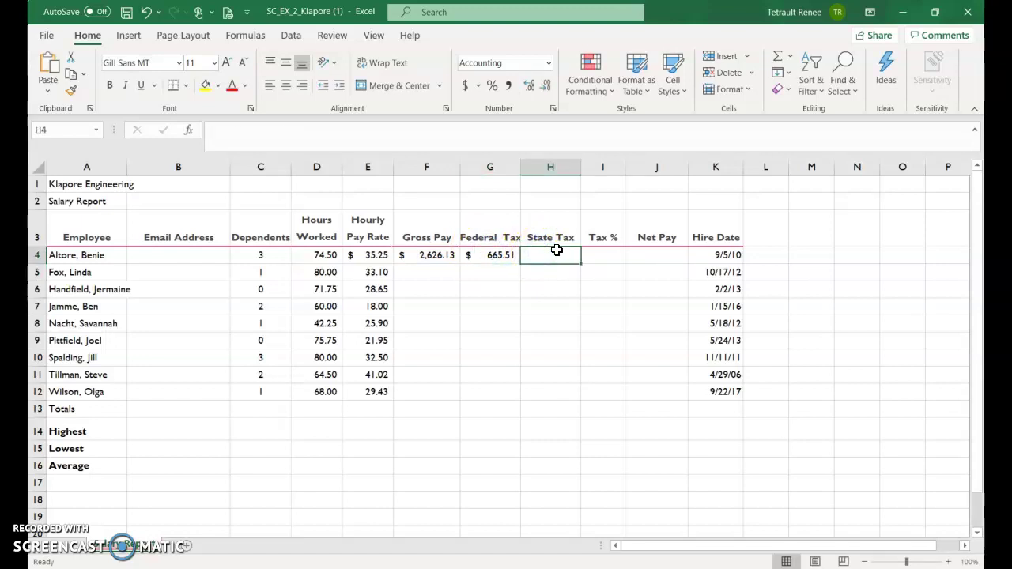
type("=")
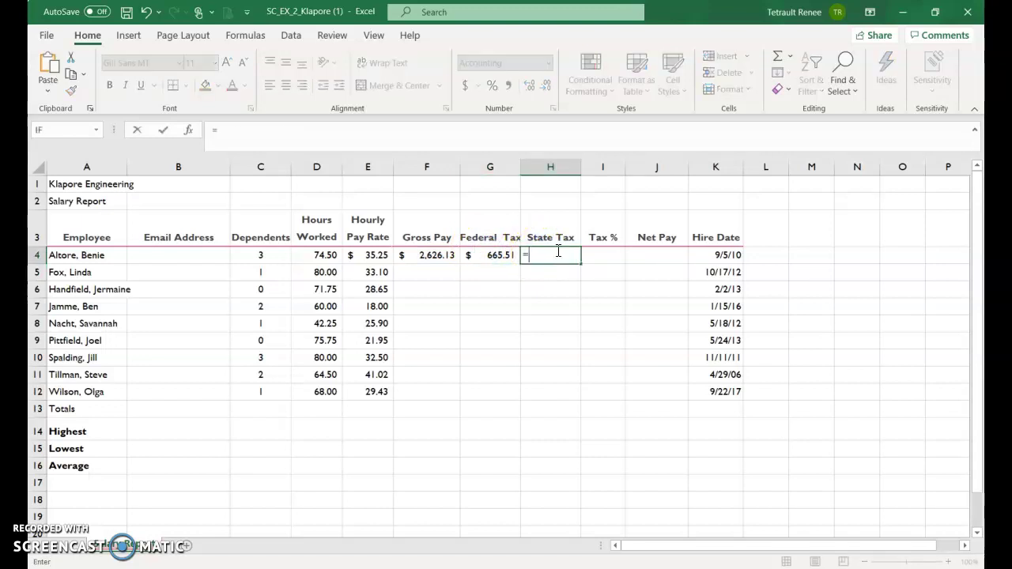
type("0.055*")
left_click(406, 255)
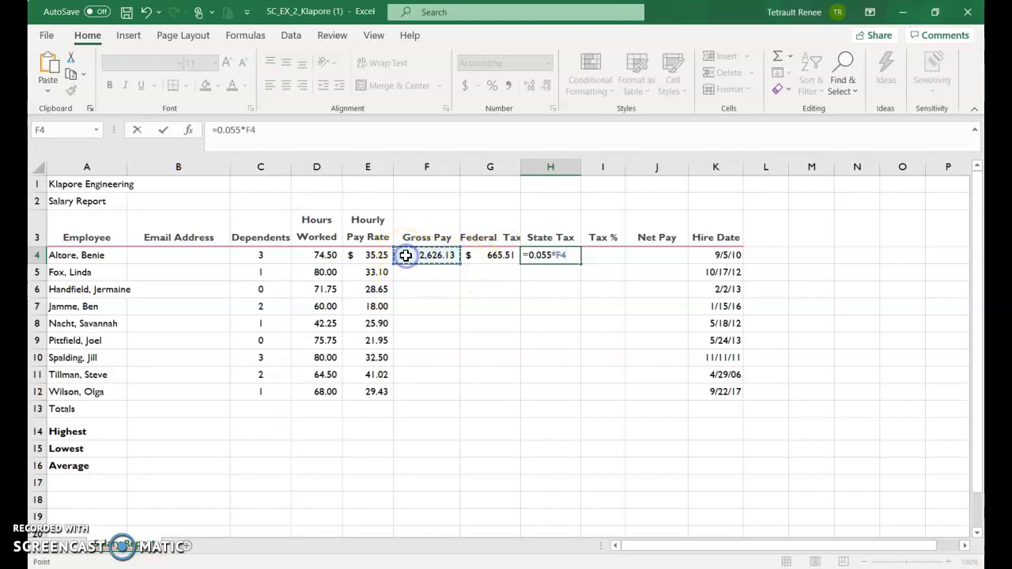
left_click(162, 129)
Step: Enter the tax percentage formula =(G4+H4/F4) in I4, accepting the suggested closing parenthesis, and autofit column I
left_click(589, 257)
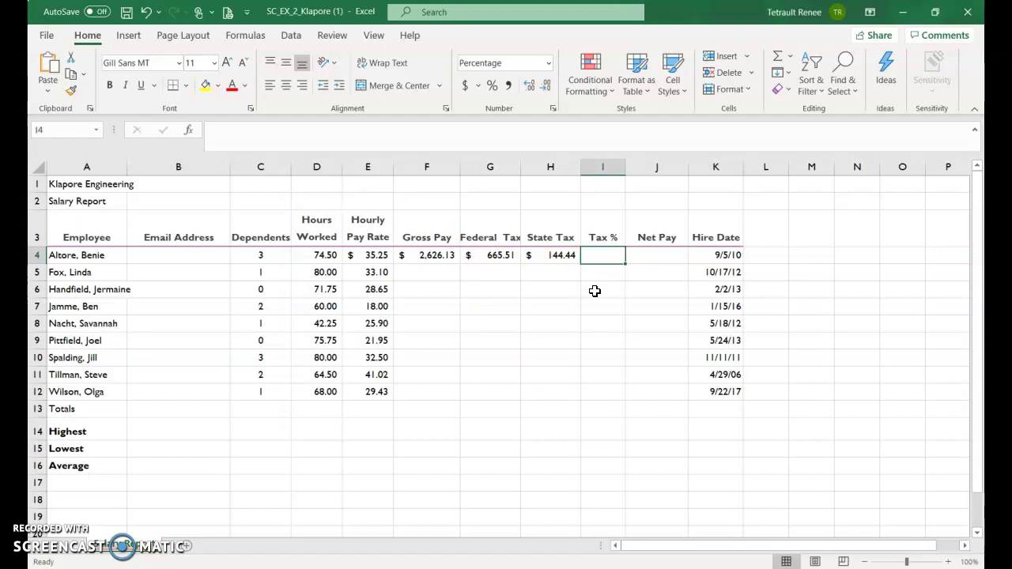
type("=")
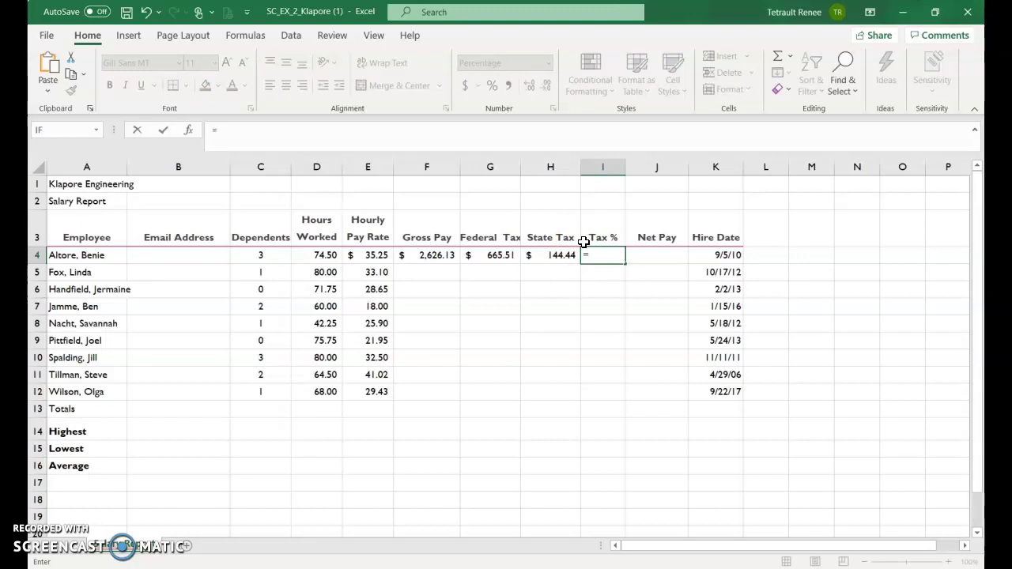
type("()")
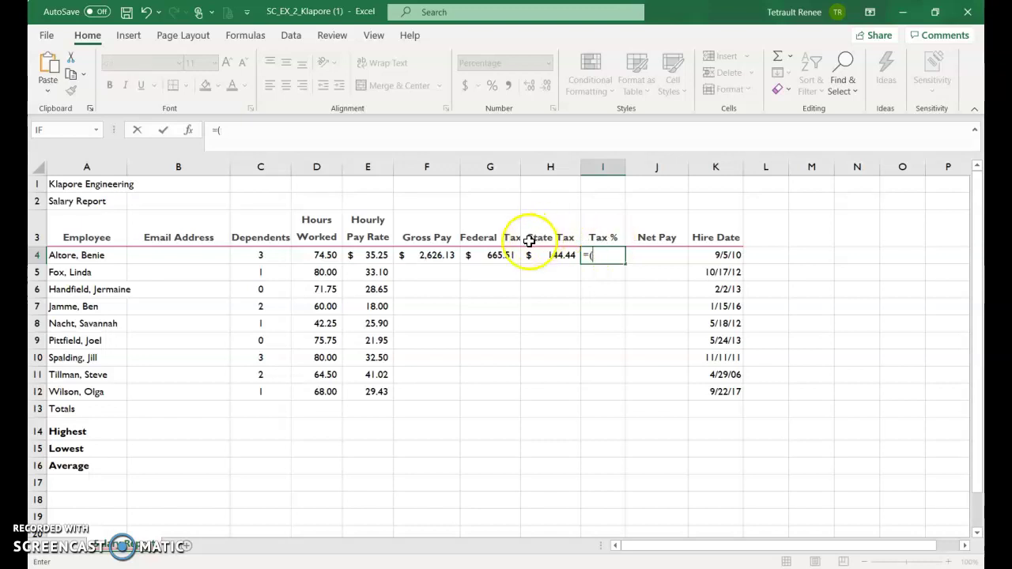
left_click(500, 254)
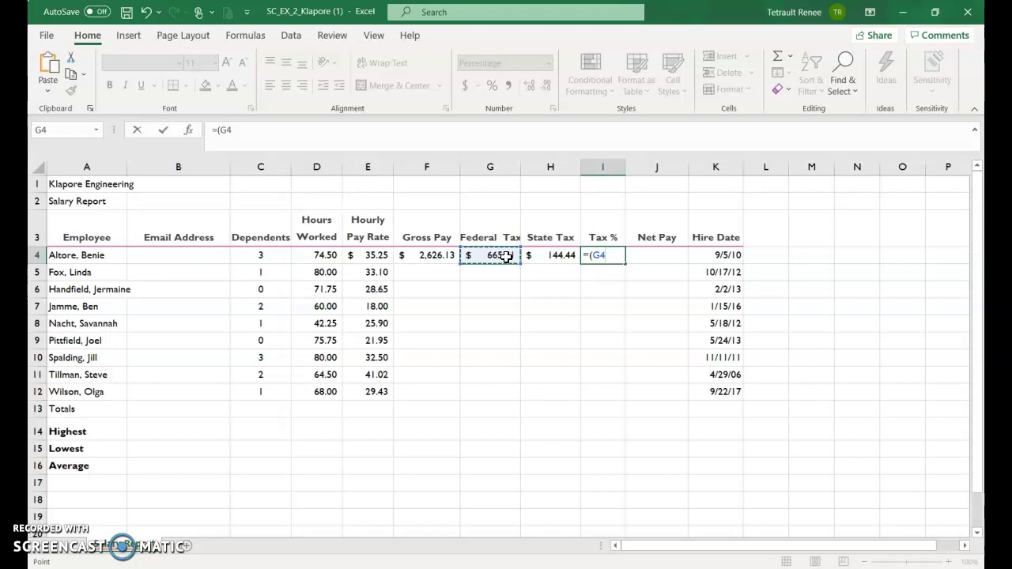
type("+")
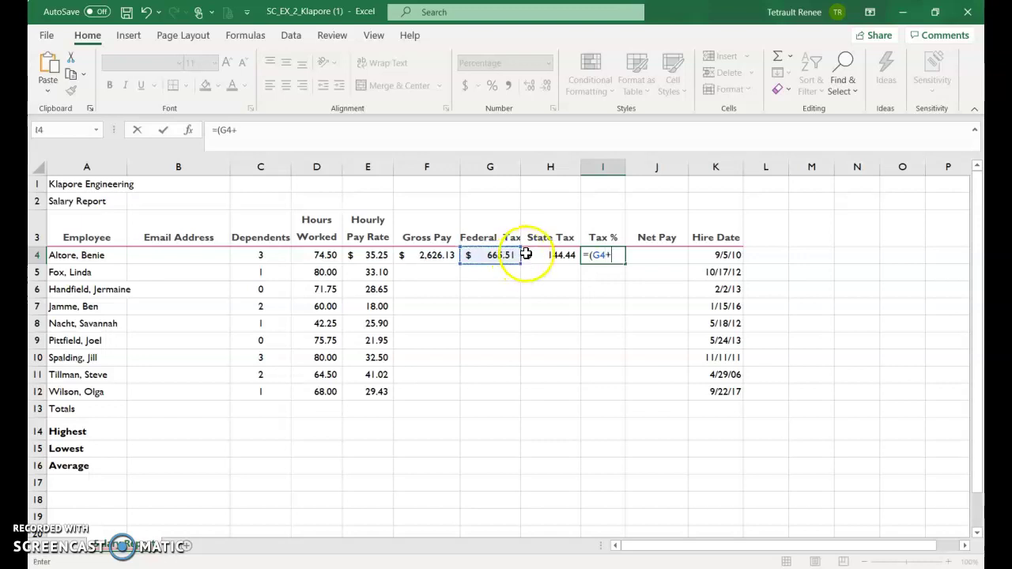
left_click(527, 254)
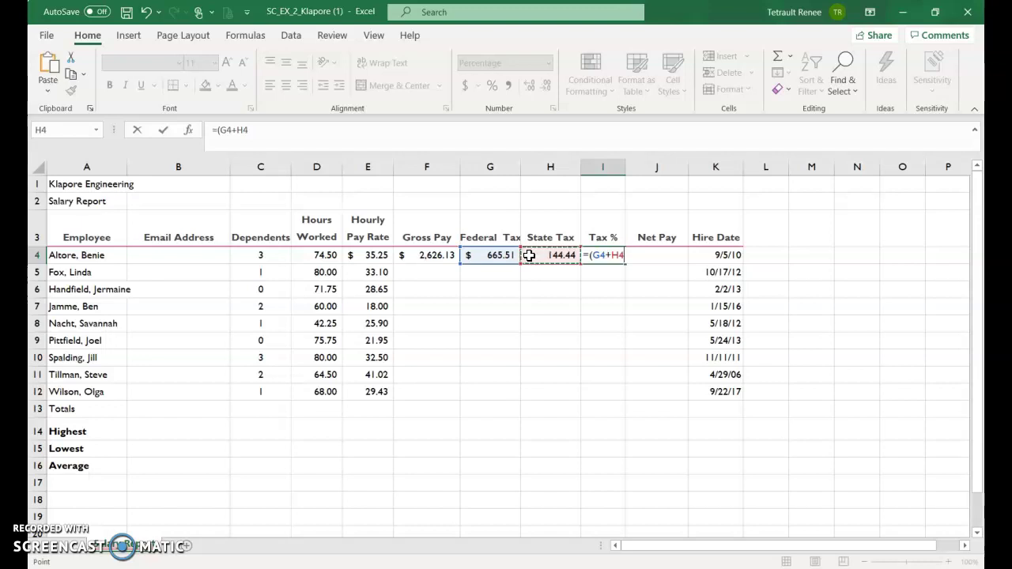
left_click(428, 255)
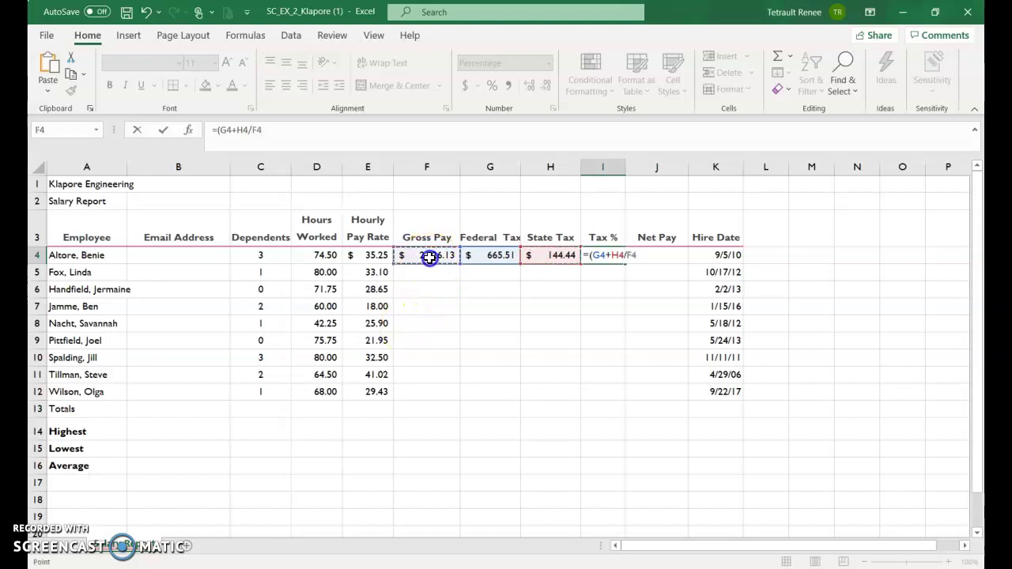
left_click(163, 130)
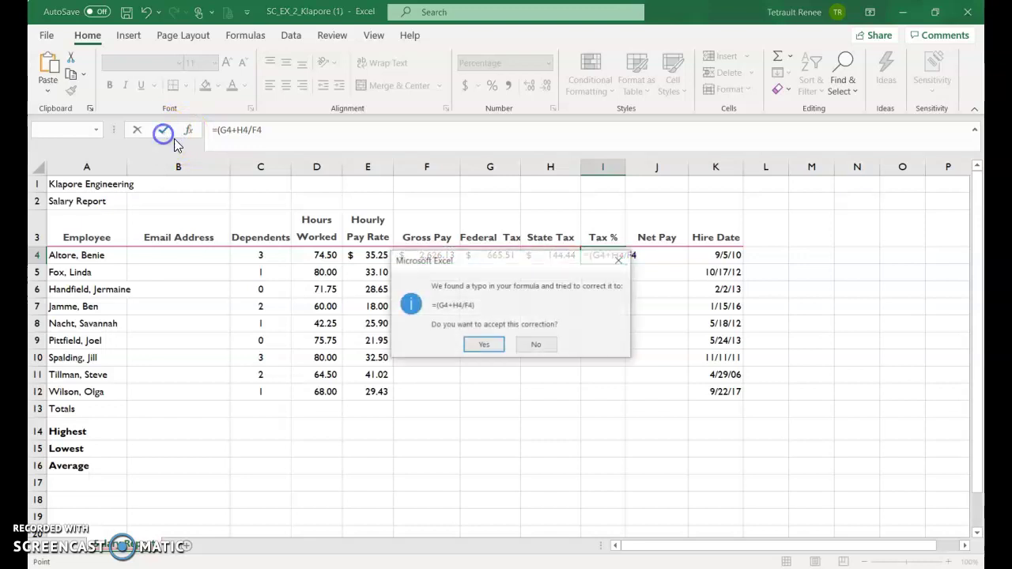
left_click(485, 345)
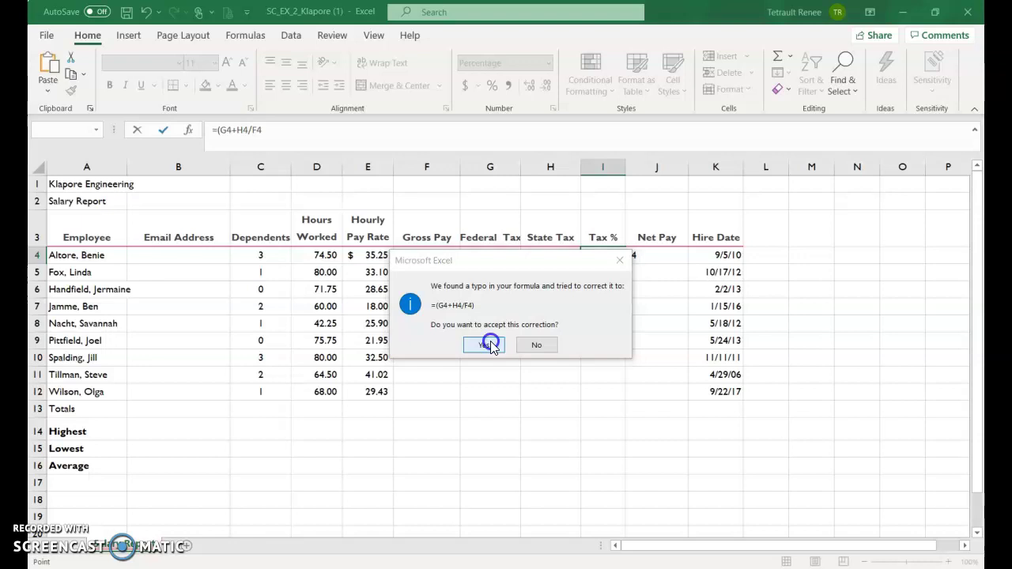
double_click(623, 166)
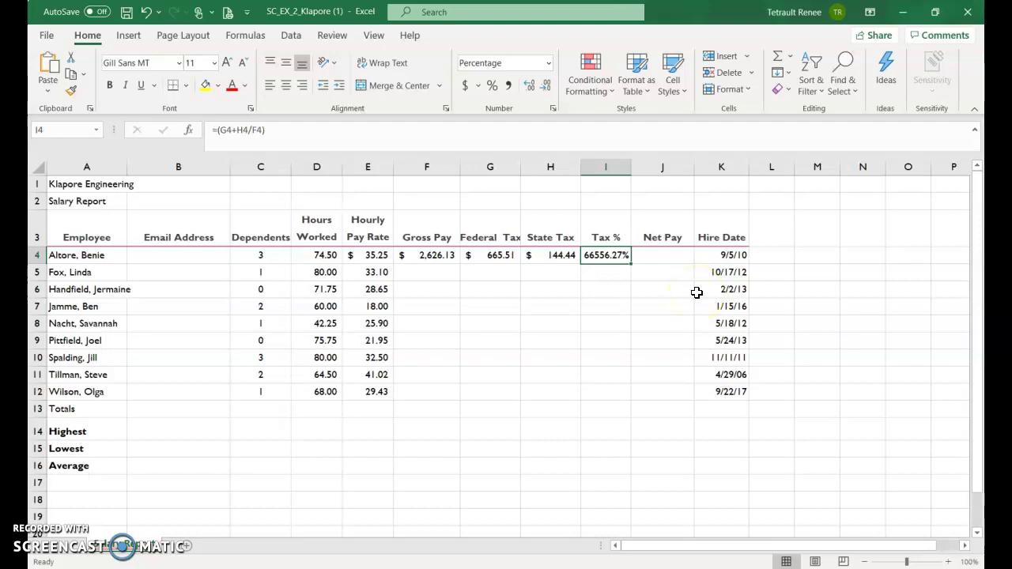
Step: Enter the formula =F4-(G4+H4) in J4 to calculate the first employee's net pay
left_click(667, 255)
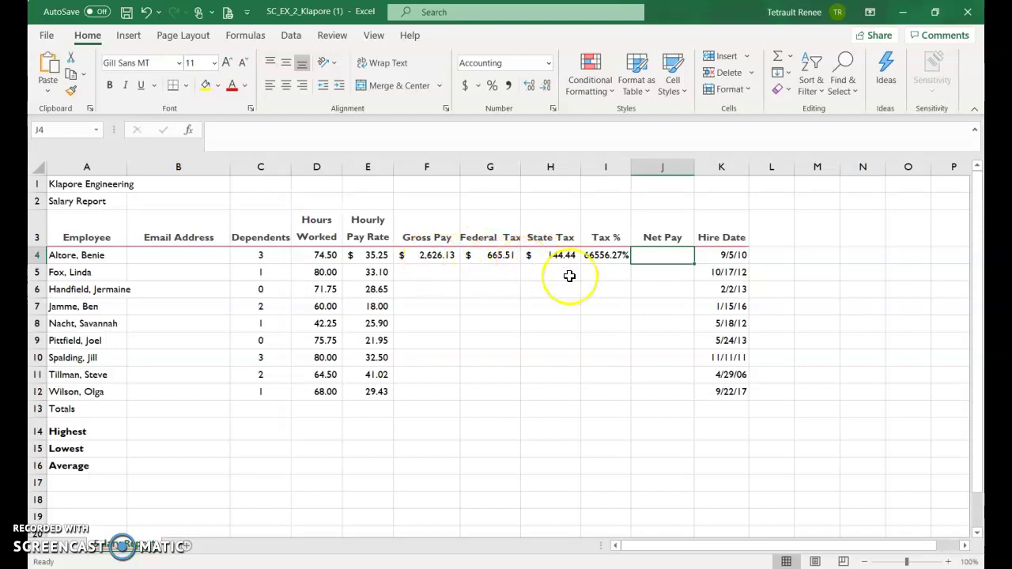
type("=")
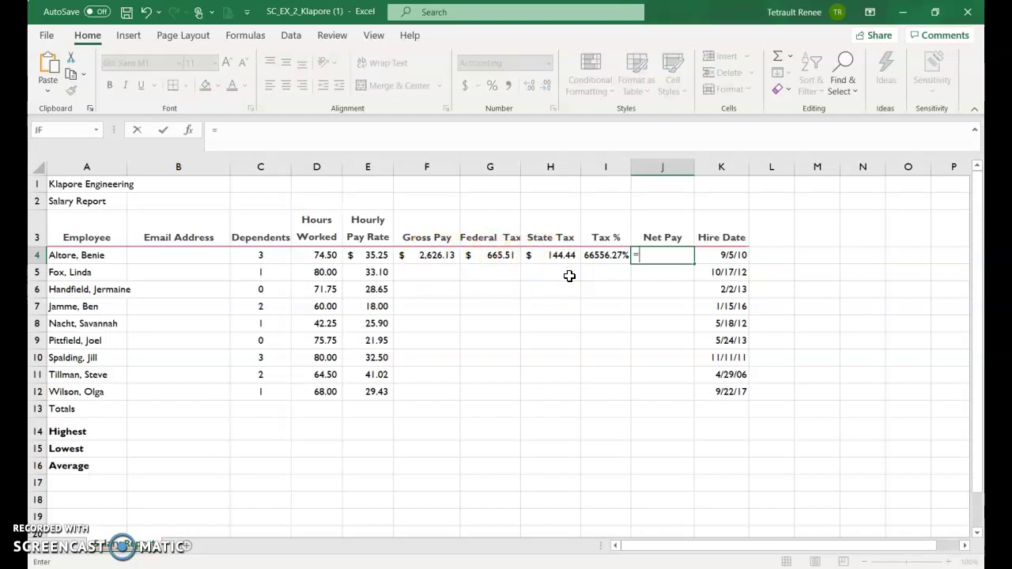
left_click(431, 254)
type("-")
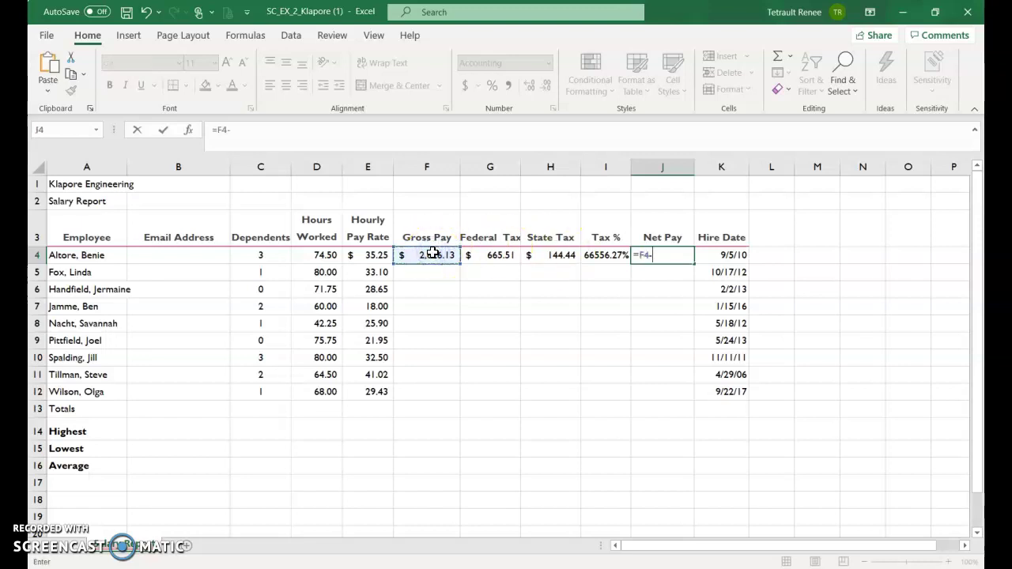
type("(")
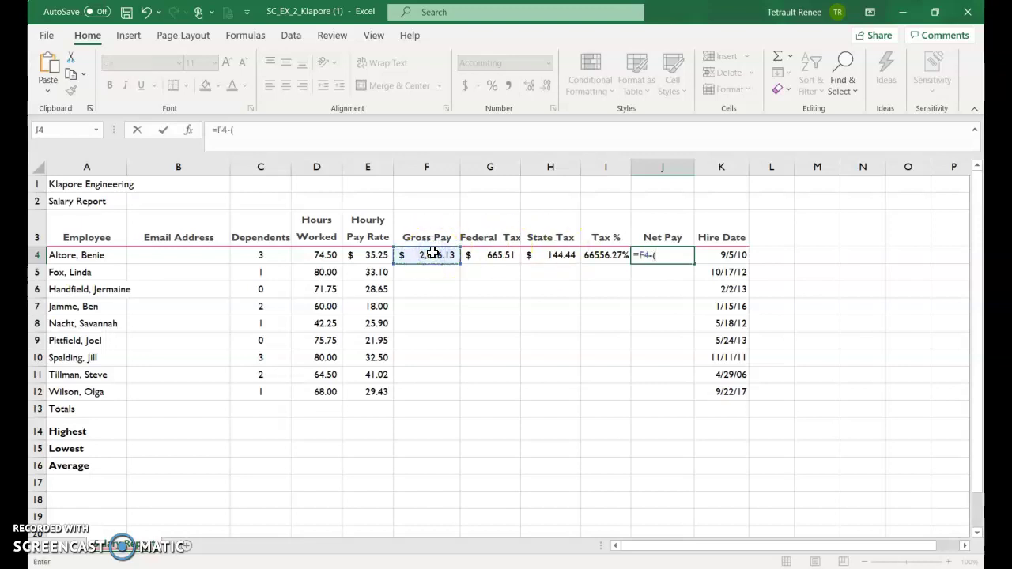
left_click(483, 257)
type("+")
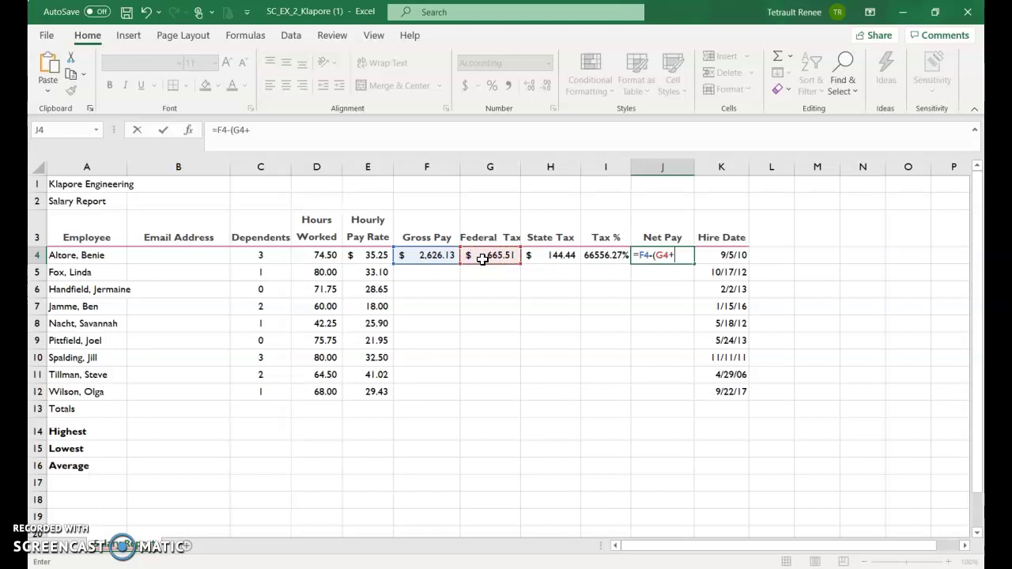
left_click(569, 255)
type(")")
key("Return")
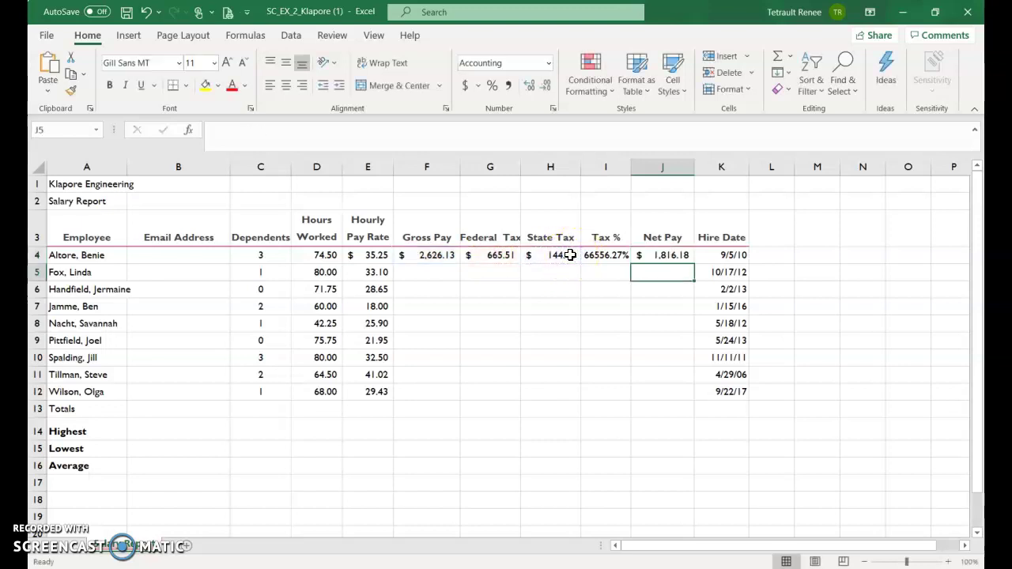
Step: Correct the tax percentage formula in I4 to =(G4+H4)/F4
left_click(609, 255)
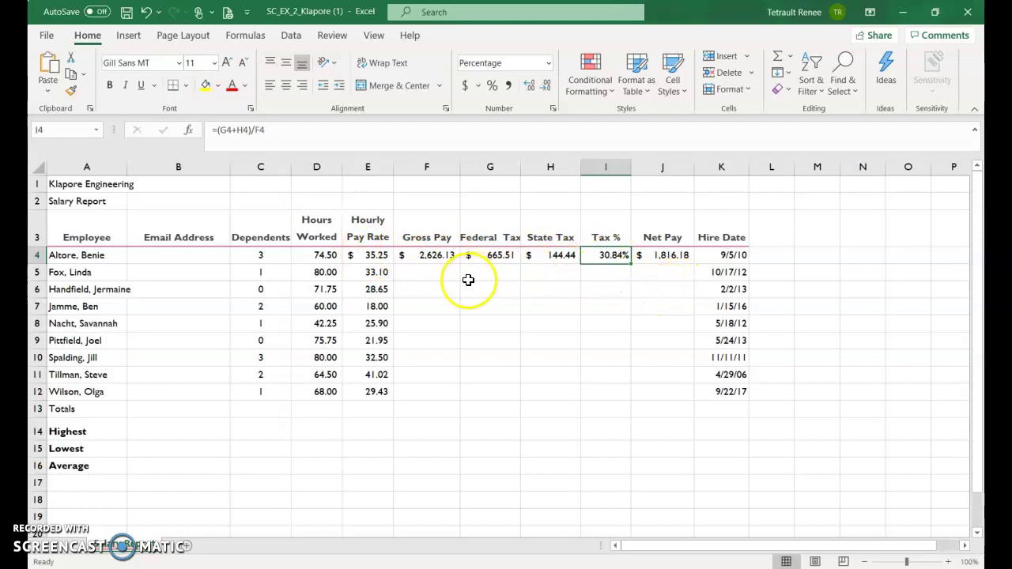
Step: Fill the formulas in F4:J4 down through row 12 and total gross pay in F13 with =SUM(F4:F12)
left_click_drag(433, 255, 696, 391)
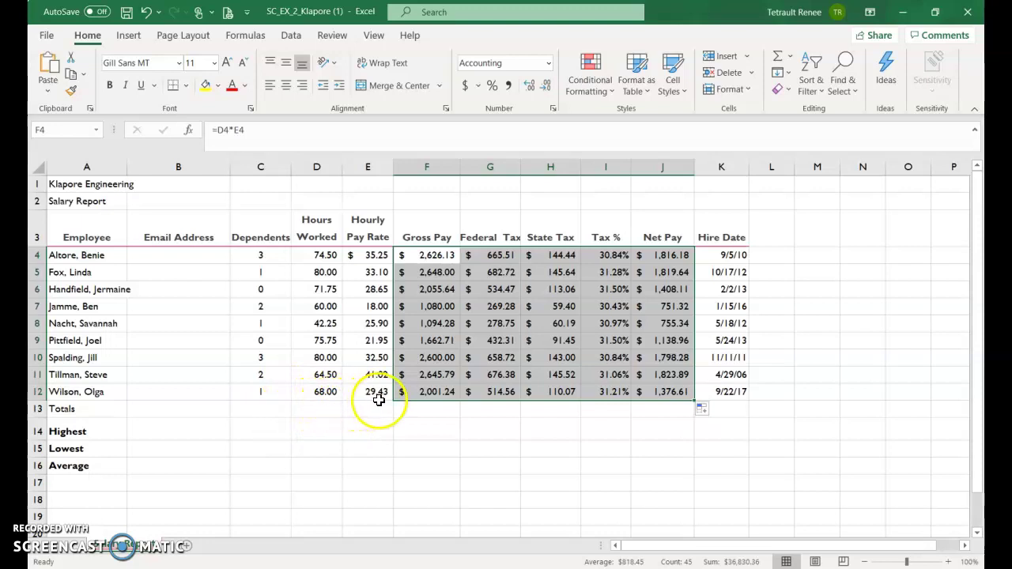
left_click(407, 411)
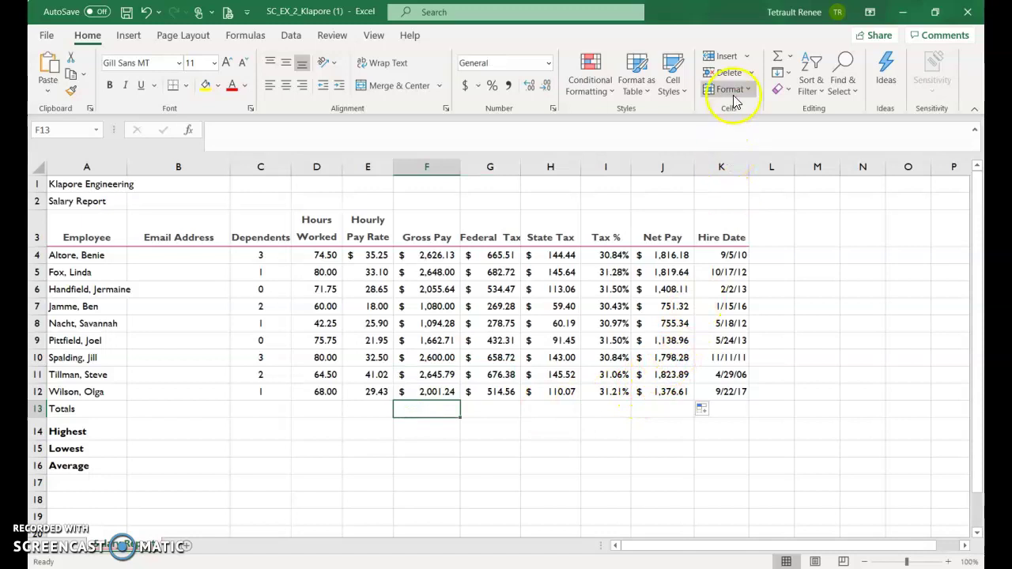
left_click(779, 63)
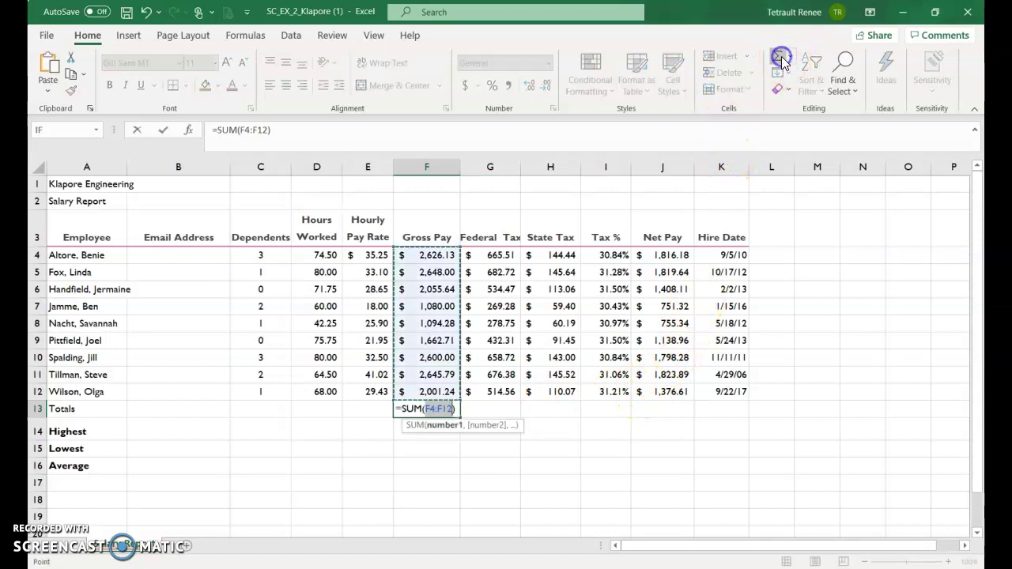
left_click(164, 137)
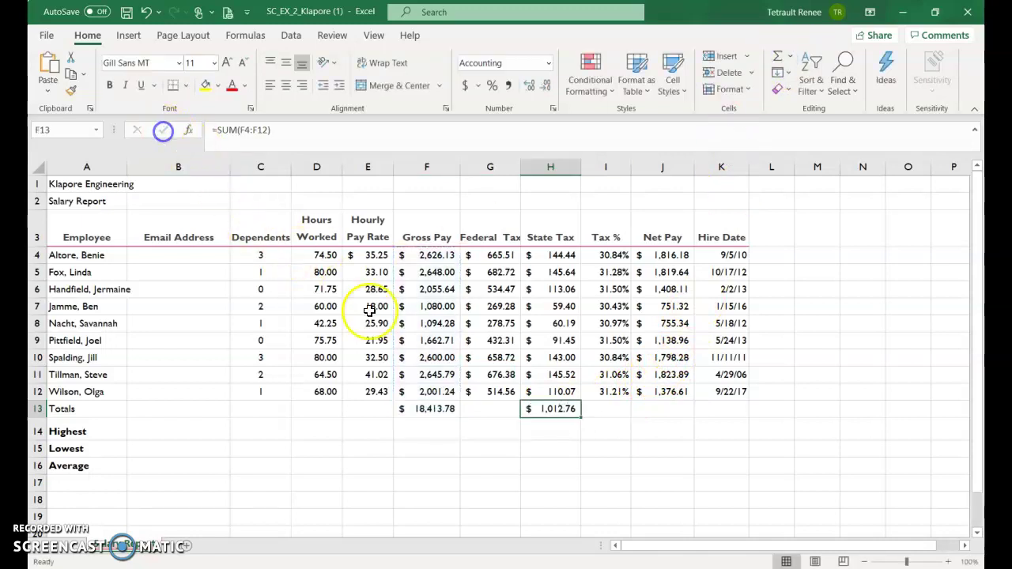
Step: Copy the F13 total across through J13 and format the tax percentage total in I13 as a percentage with two decimals
left_click(426, 407)
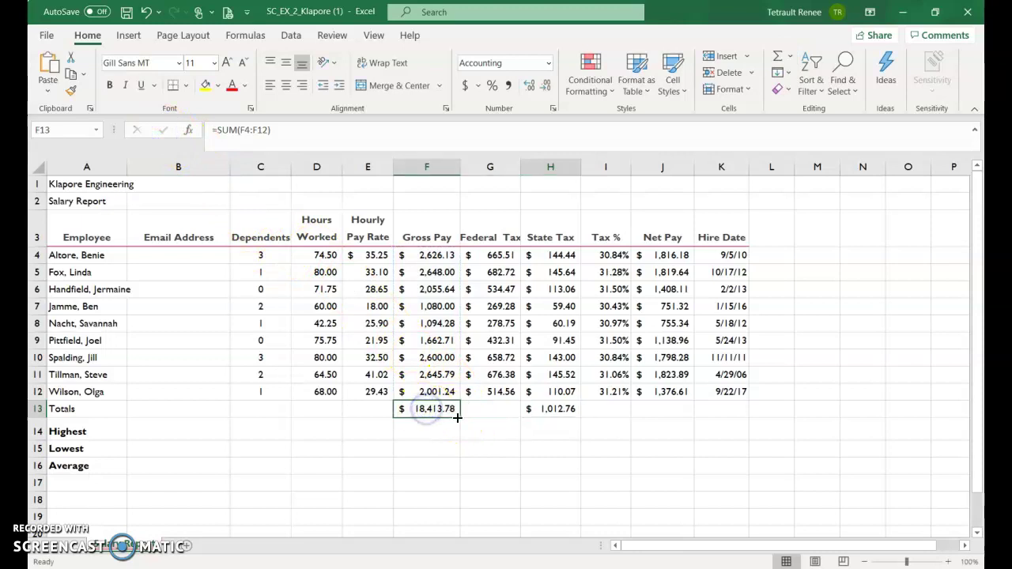
left_click_drag(457, 418, 678, 413)
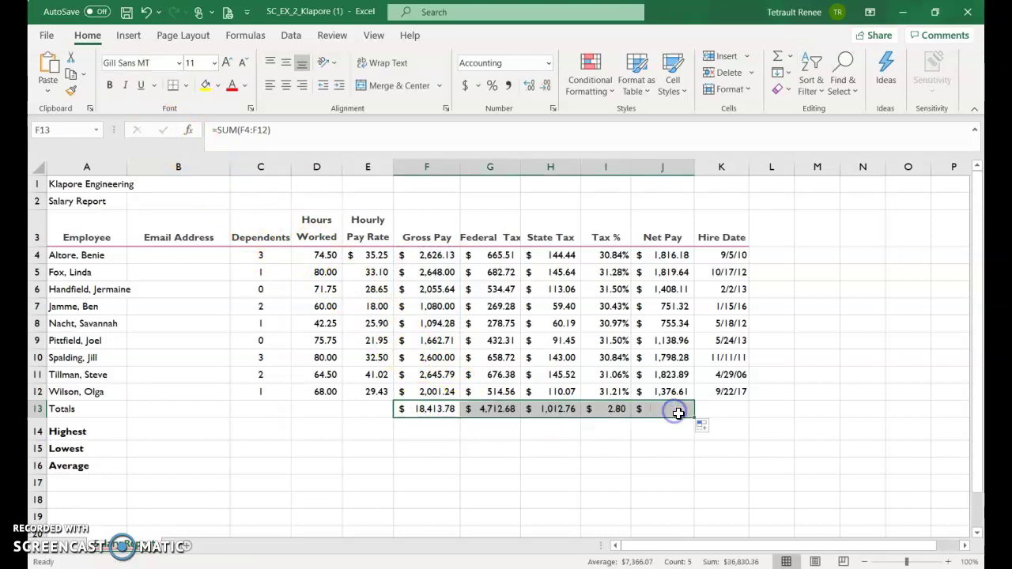
left_click(617, 417)
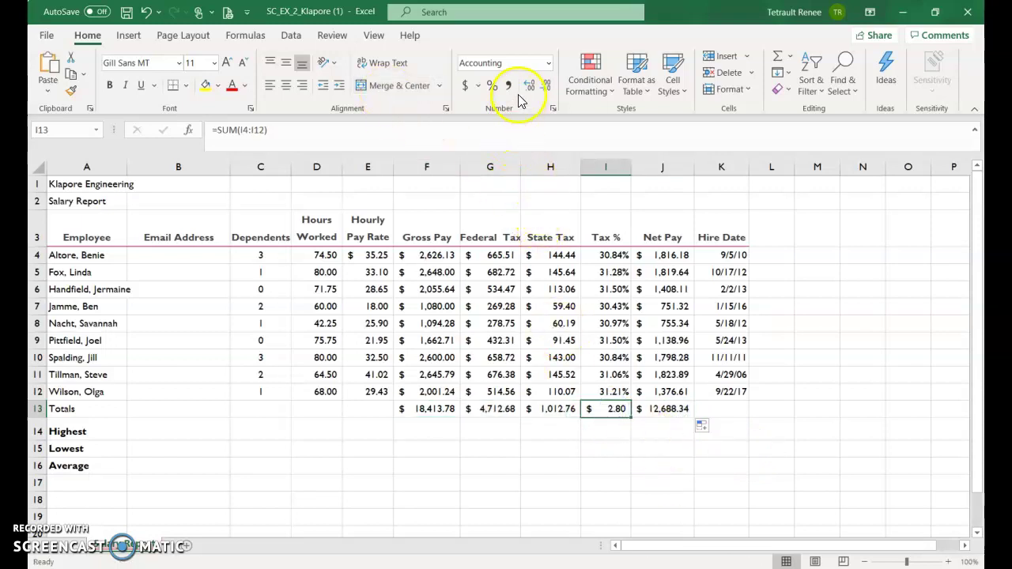
left_click(543, 90)
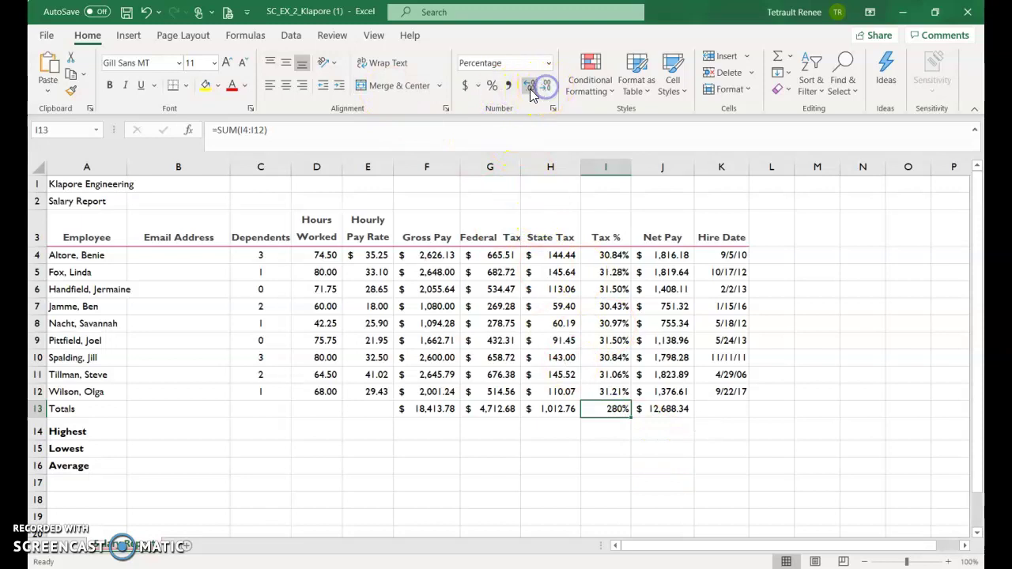
left_click(670, 479)
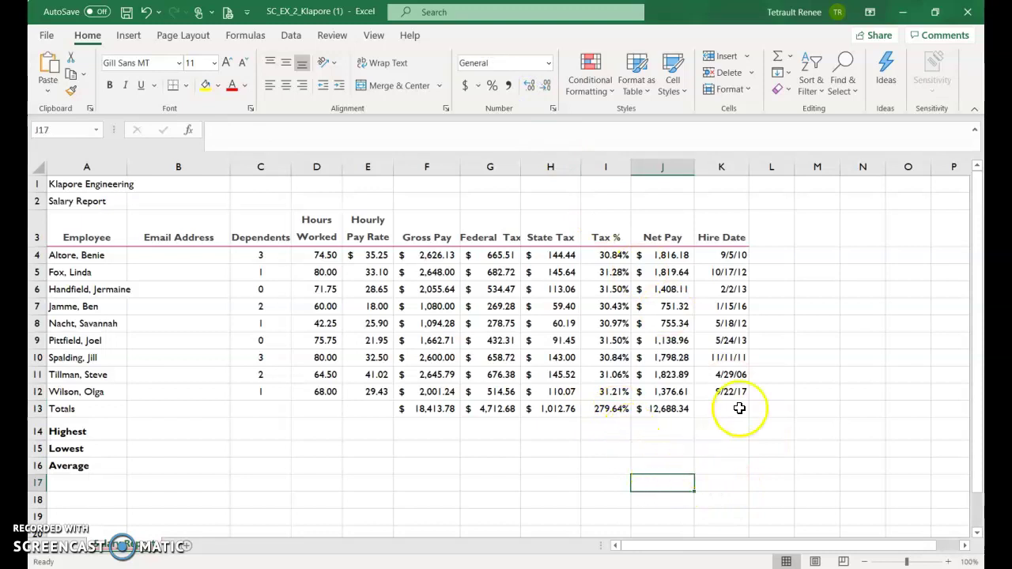
Step: Autofit the width of column A to its contents
left_click(165, 430)
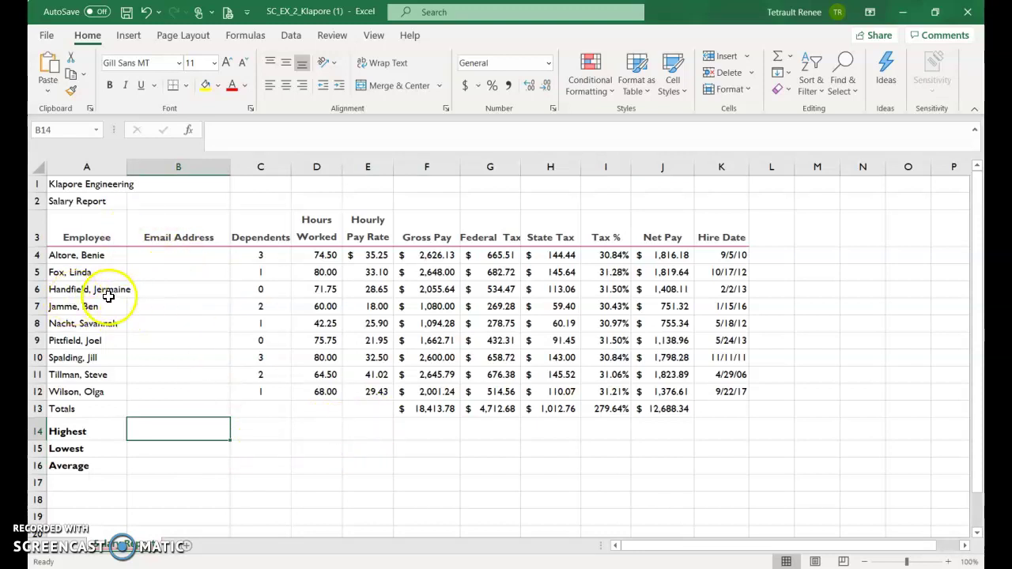
double_click(126, 169)
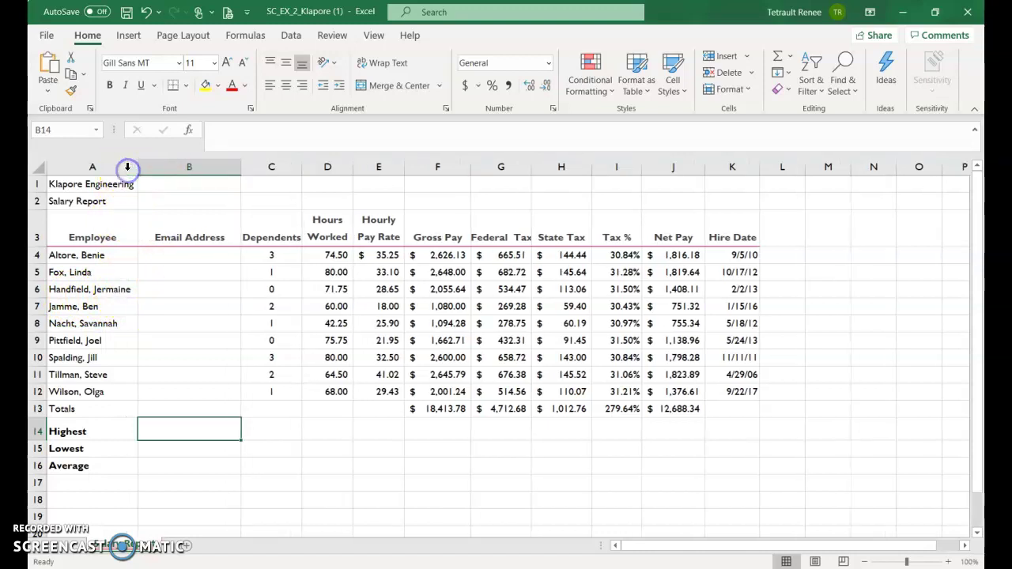
Step: Enter the first two employees' email addresses in B4 and B5, and accept the Flash Fill suggestions from B6 downward
left_click(173, 258)
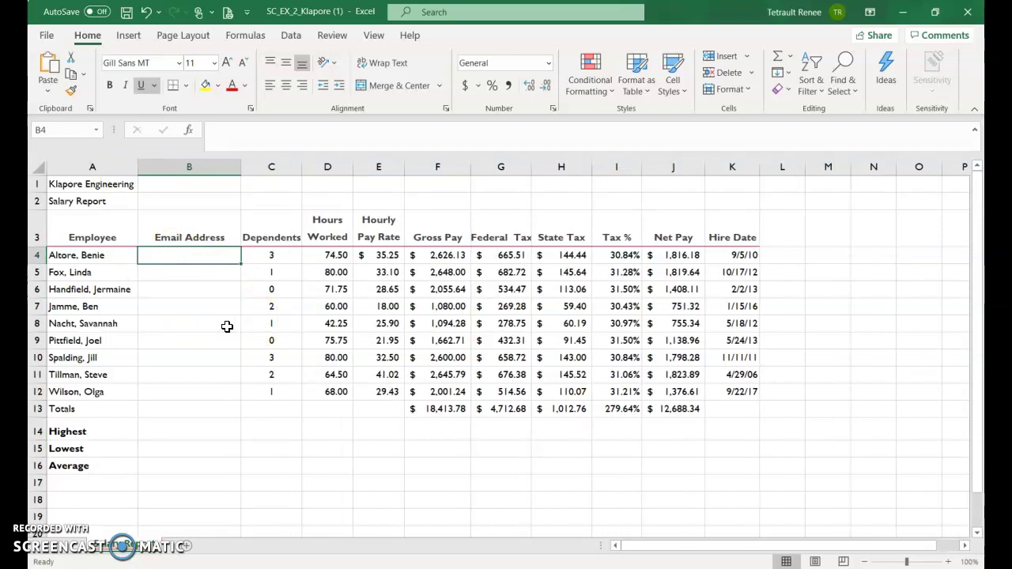
type("baltore@example.com")
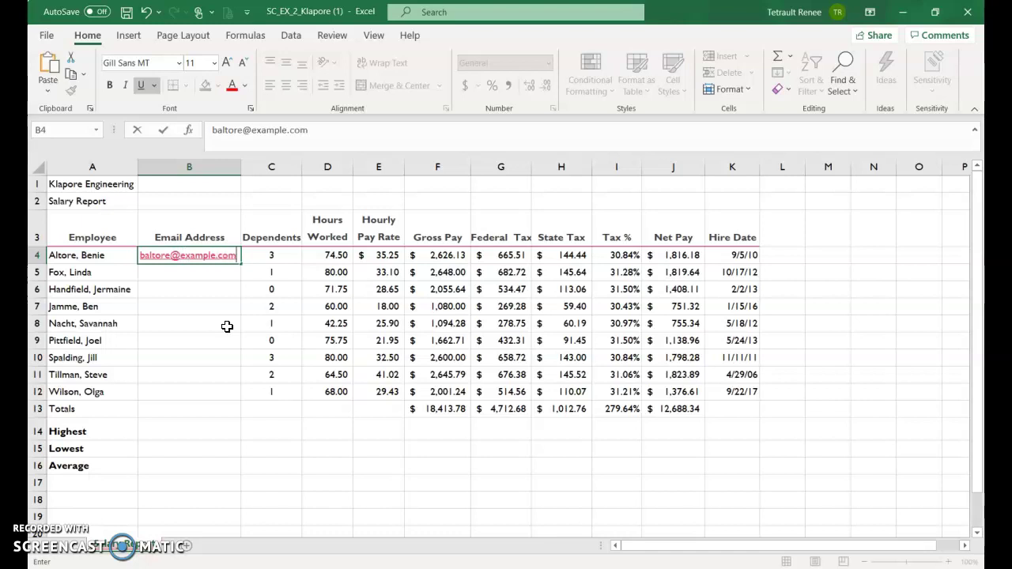
key("Return")
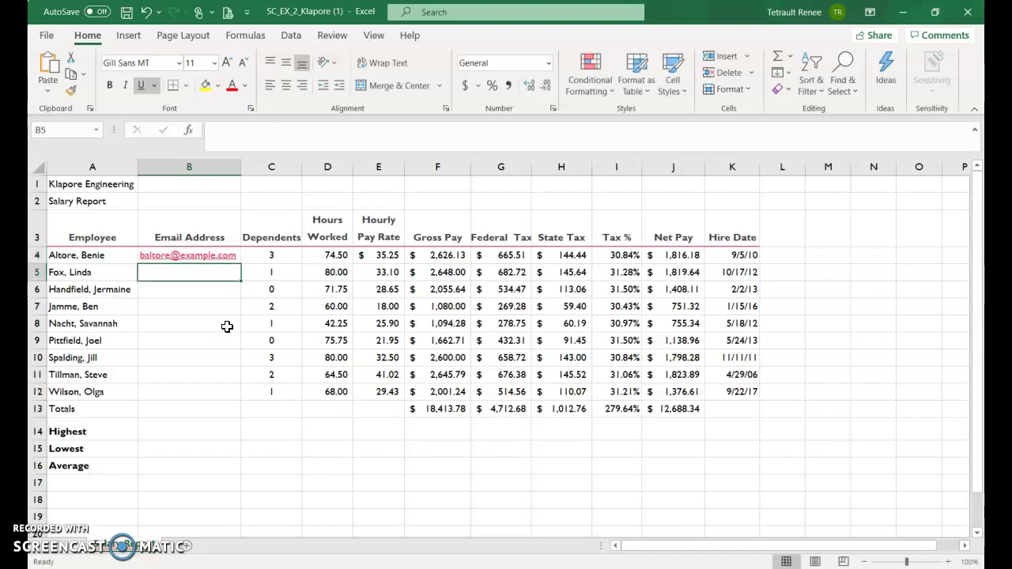
type("lfox@example.com")
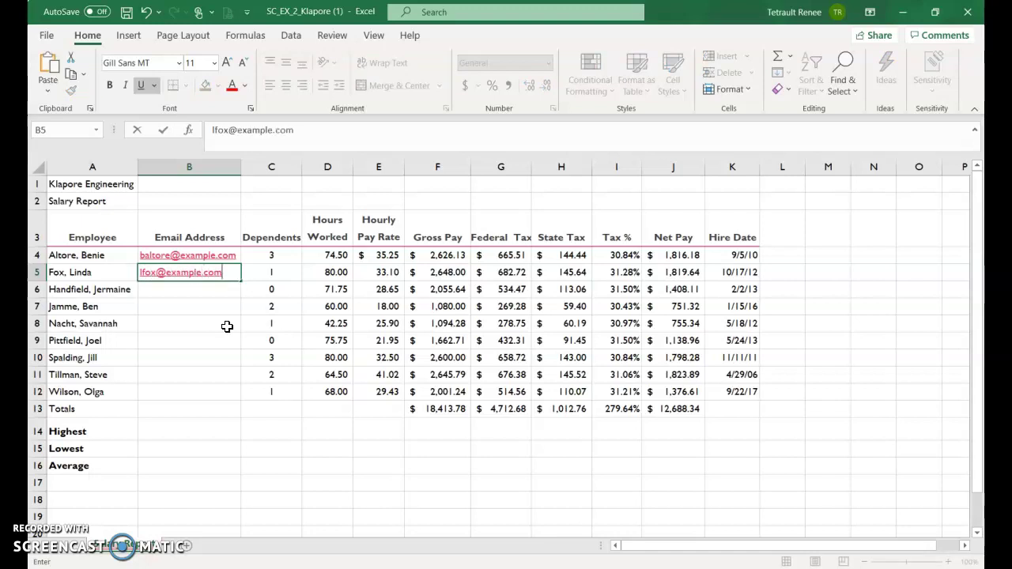
key("Return")
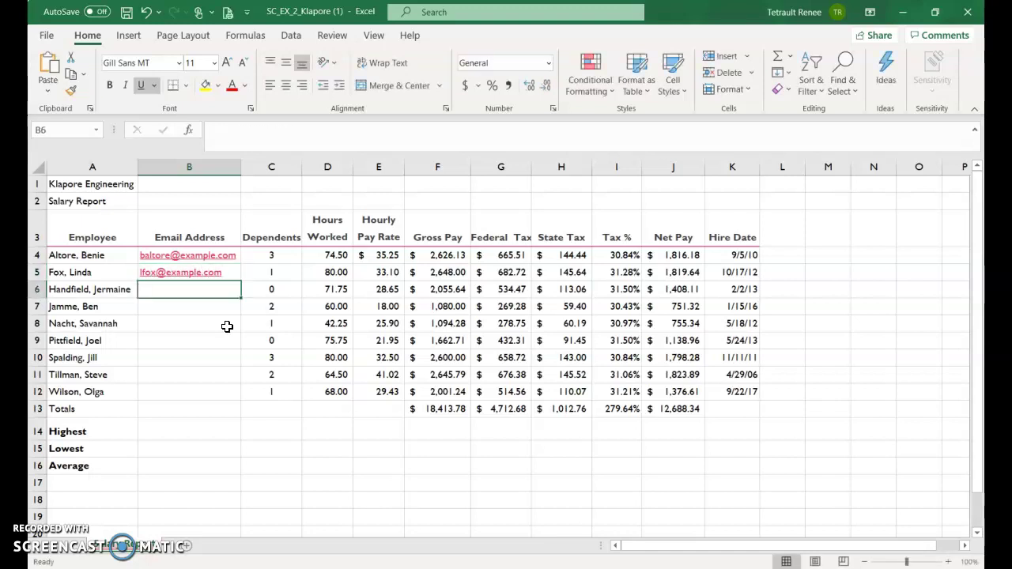
type("jhandfield@example.com")
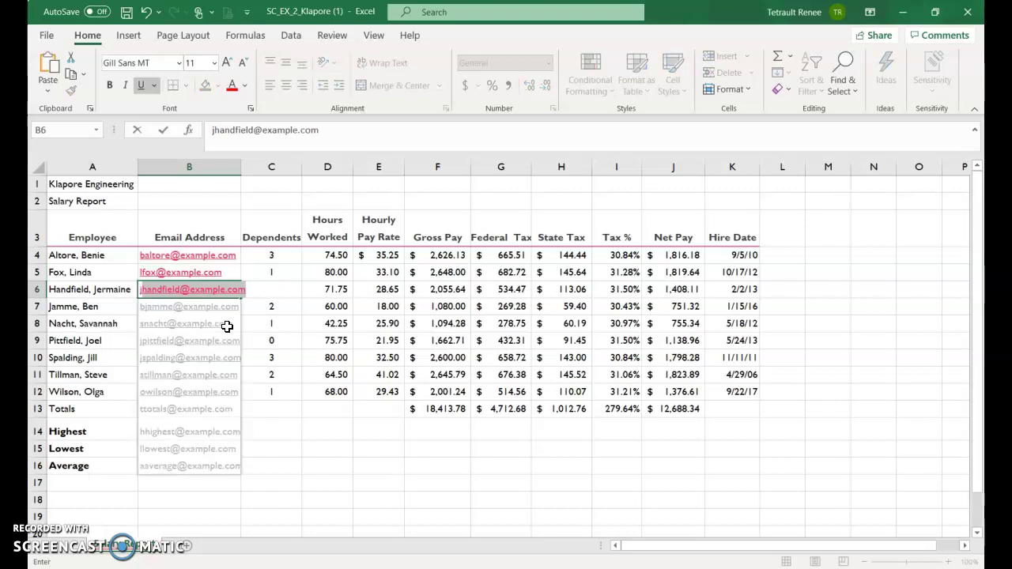
key("Return")
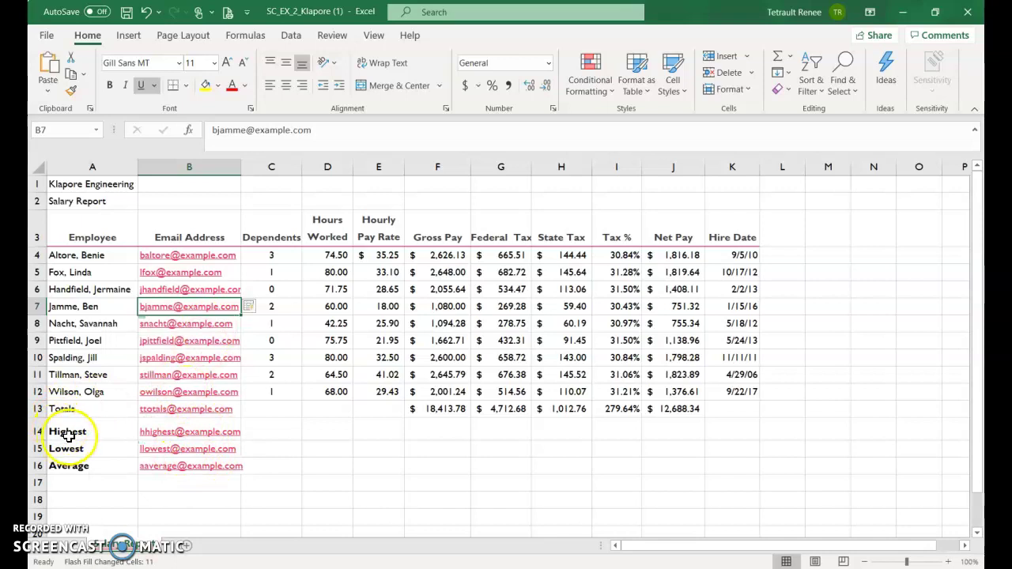
Step: Clear the unwanted Flash Fill email entries from the Totals, Highest, Lowest and Average rows in B13:B16
left_click_drag(174, 428, 177, 466)
key("Delete")
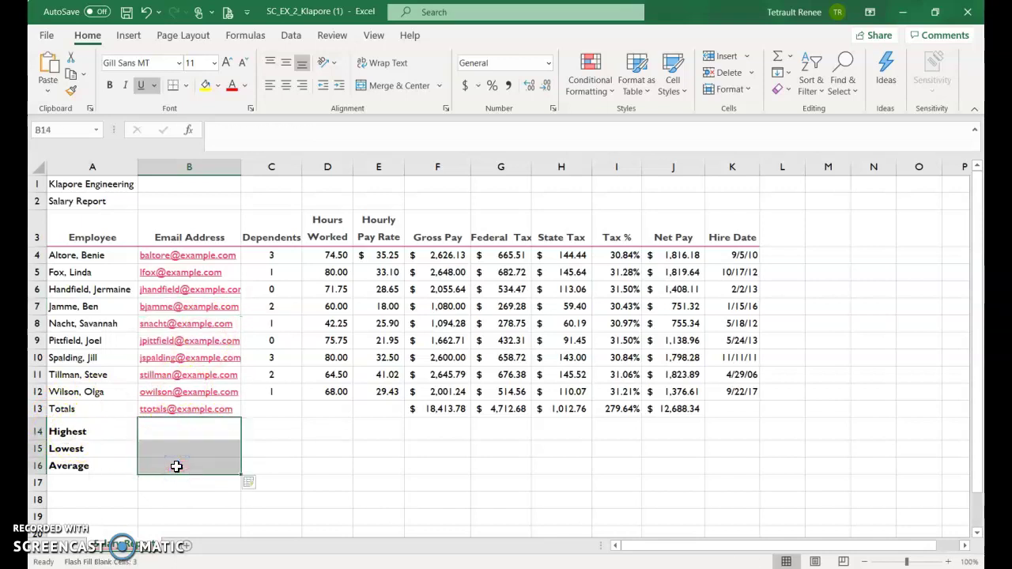
left_click(178, 411)
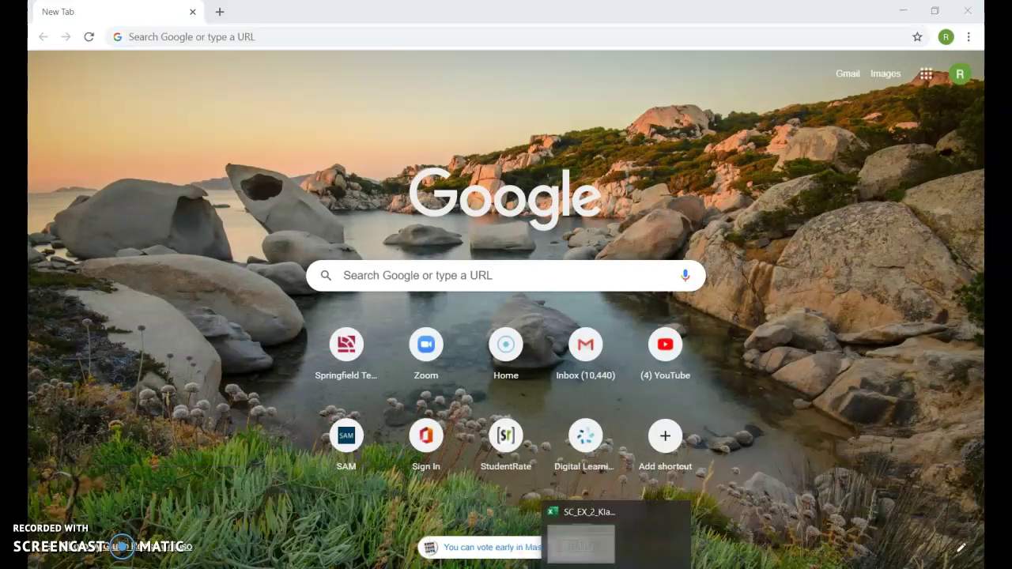
left_click(583, 542)
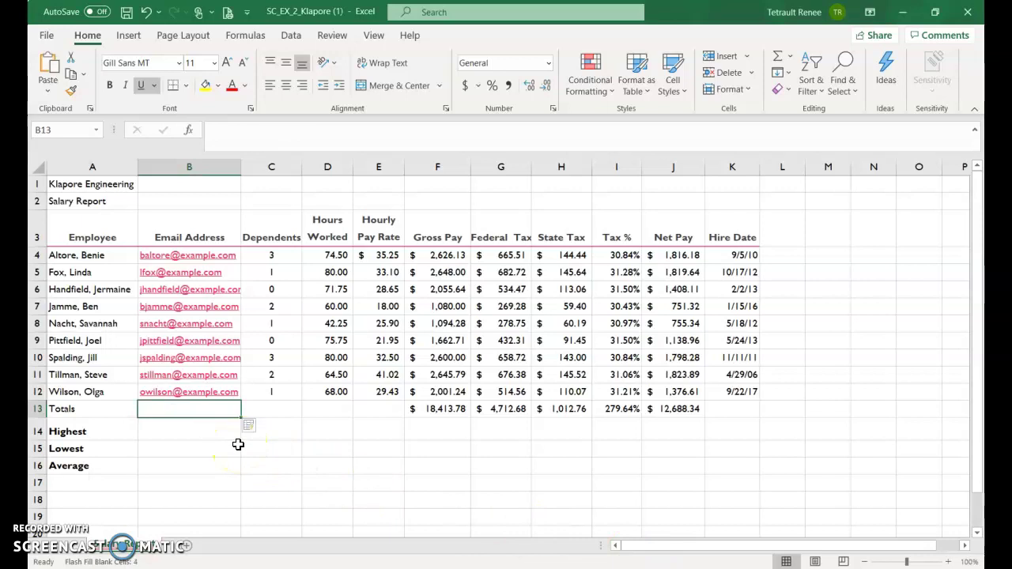
left_click_drag(237, 434, 235, 465)
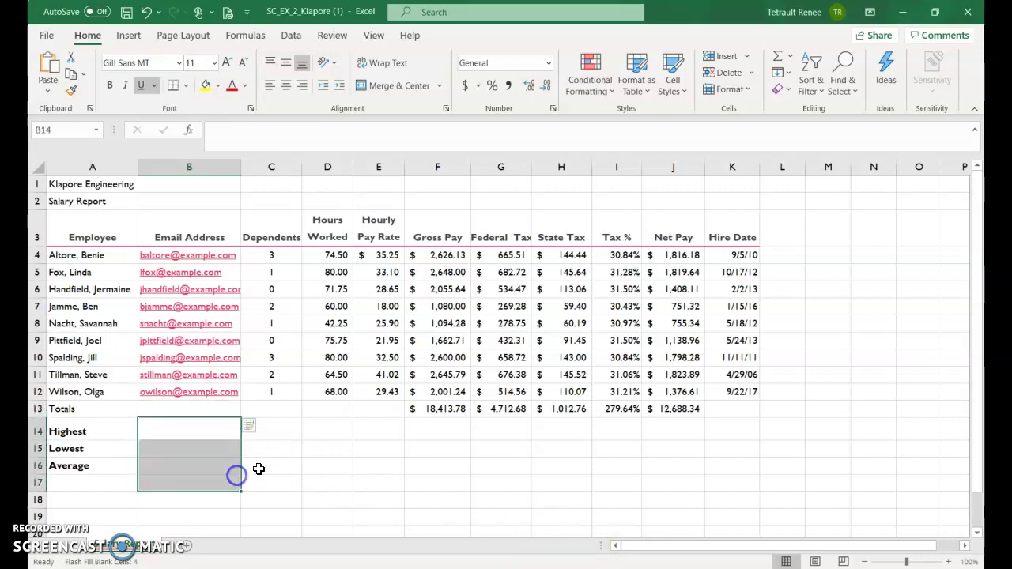
left_click(203, 430)
left_click_drag(203, 430, 203, 463)
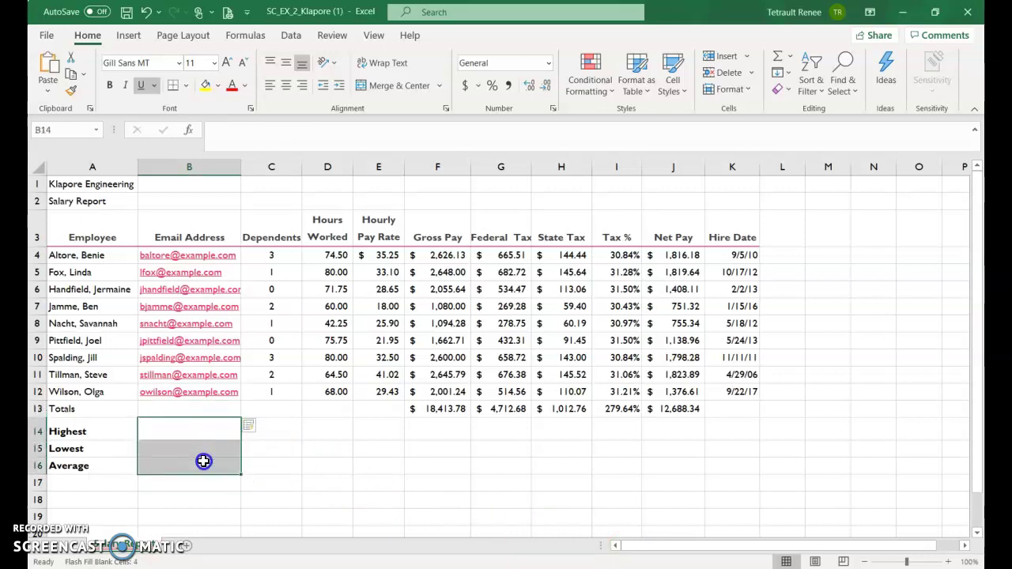
left_click(679, 90)
left_click(541, 129)
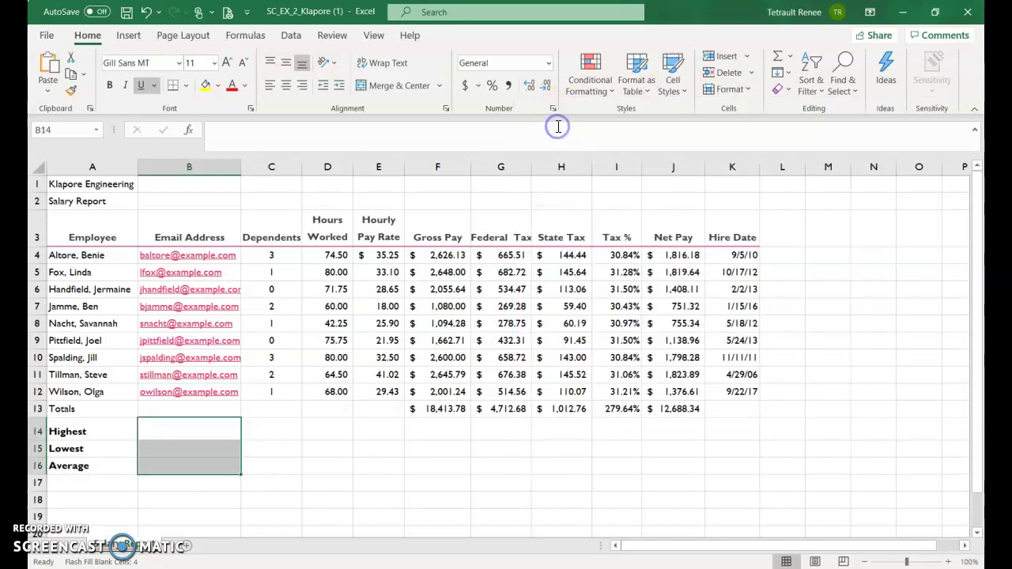
Step: Calculate the highest net pay in B14 with the formula =MAX(J4:J12)
left_click(224, 434)
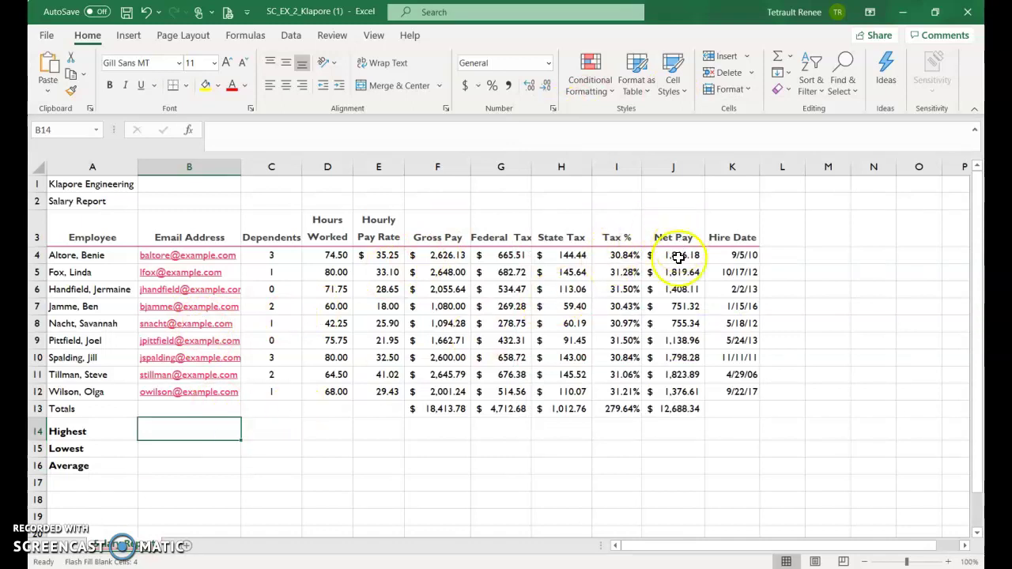
left_click(789, 56)
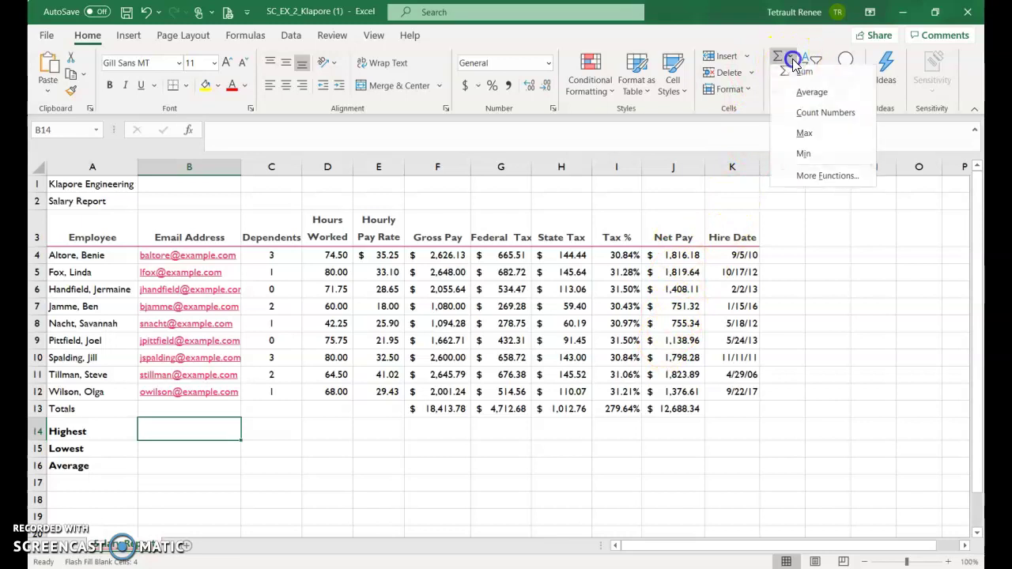
left_click(803, 138)
left_click_drag(677, 255, 692, 386)
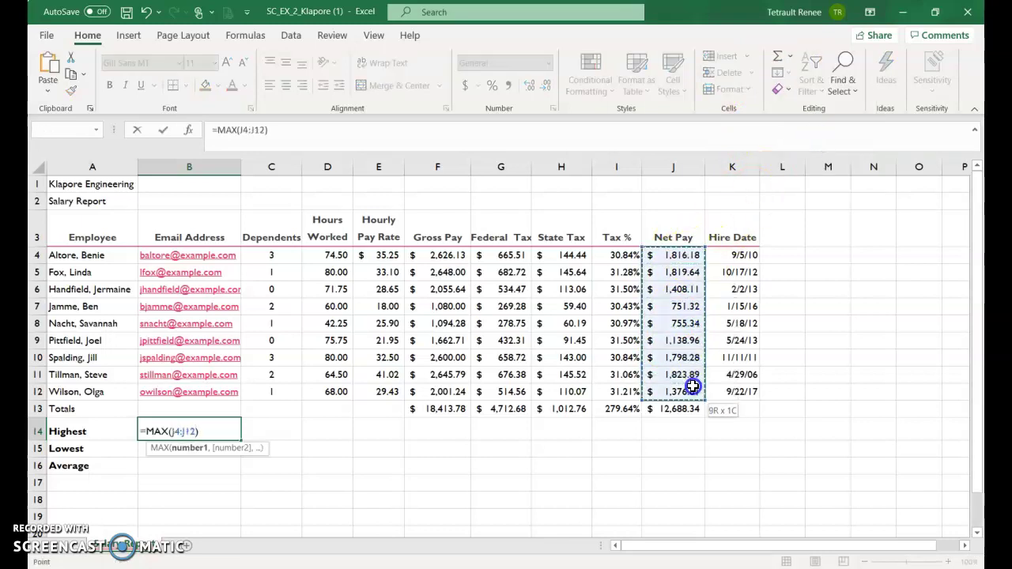
key("Return")
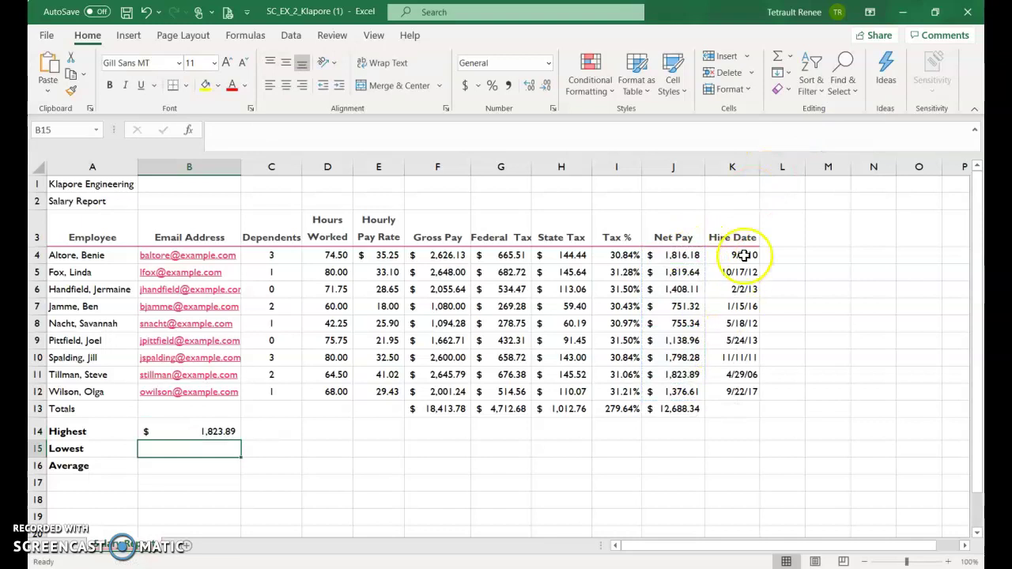
Step: Calculate the lowest net pay in B15 with the MIN function over J4:J12
left_click(790, 61)
left_click(804, 157)
left_click_drag(677, 254, 701, 384)
key("Return")
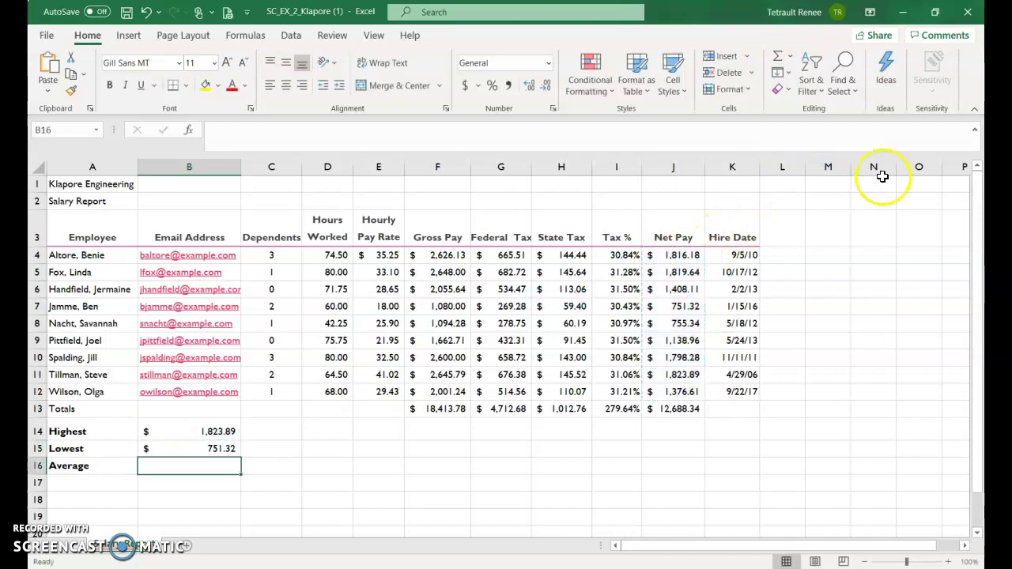
Step: Calculate the average net pay in B16 with the formula =AVERAGE(J4:J12)
left_click(789, 57)
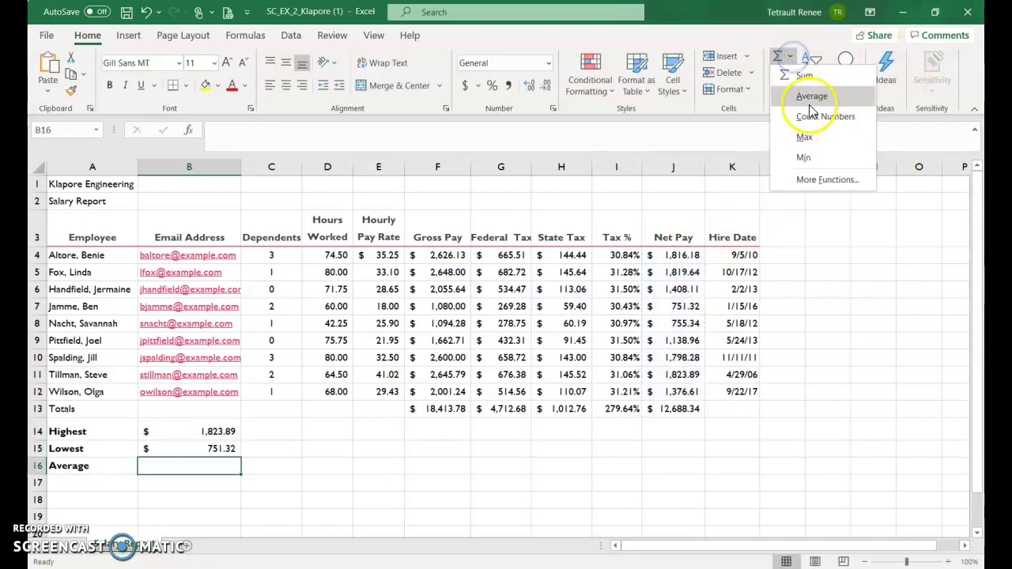
left_click(809, 97)
left_click_drag(695, 255, 677, 387)
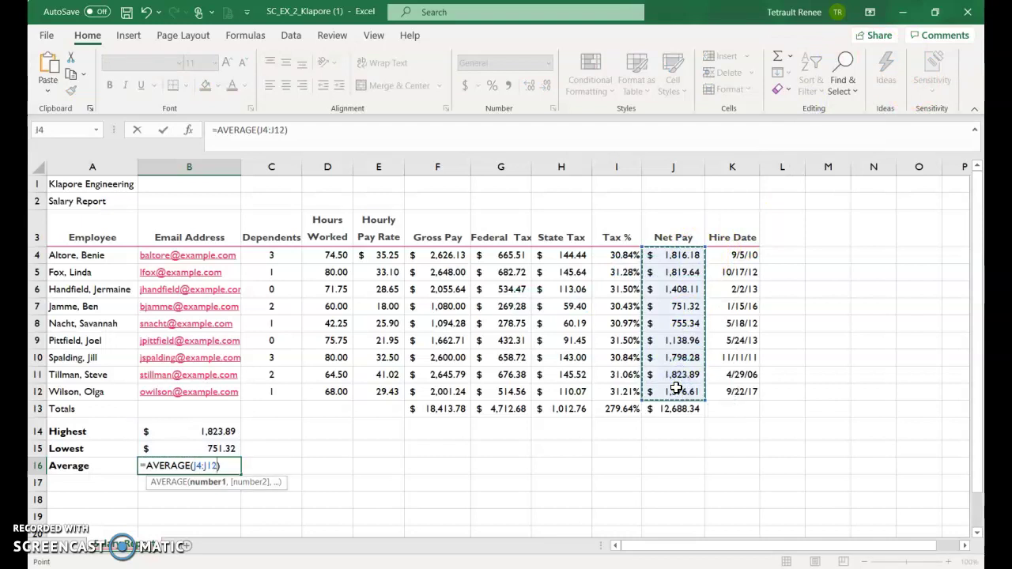
key("Return")
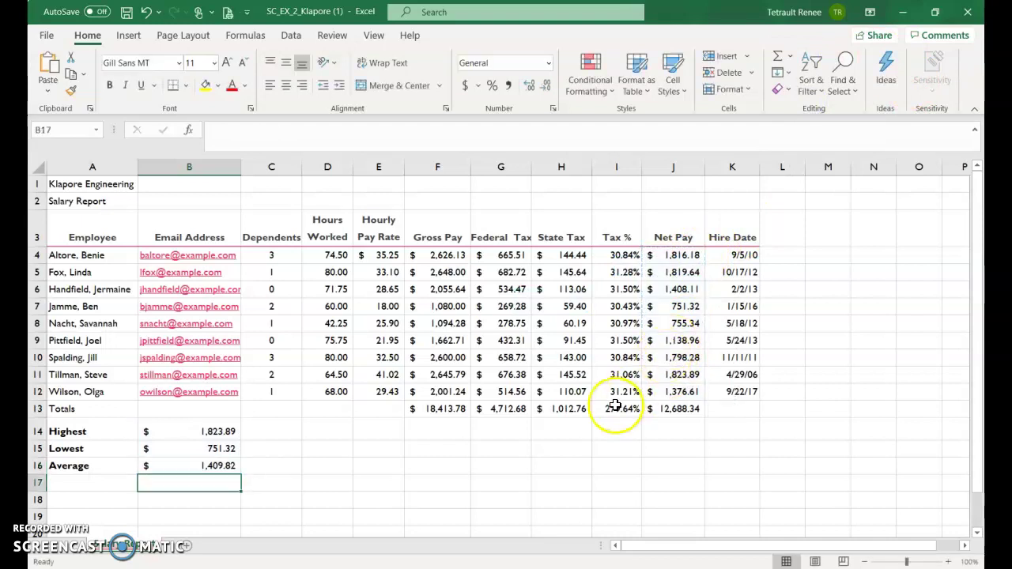
Step: Merge and center the Klapore Engineering title across A1:K1
left_click_drag(54, 185, 707, 188)
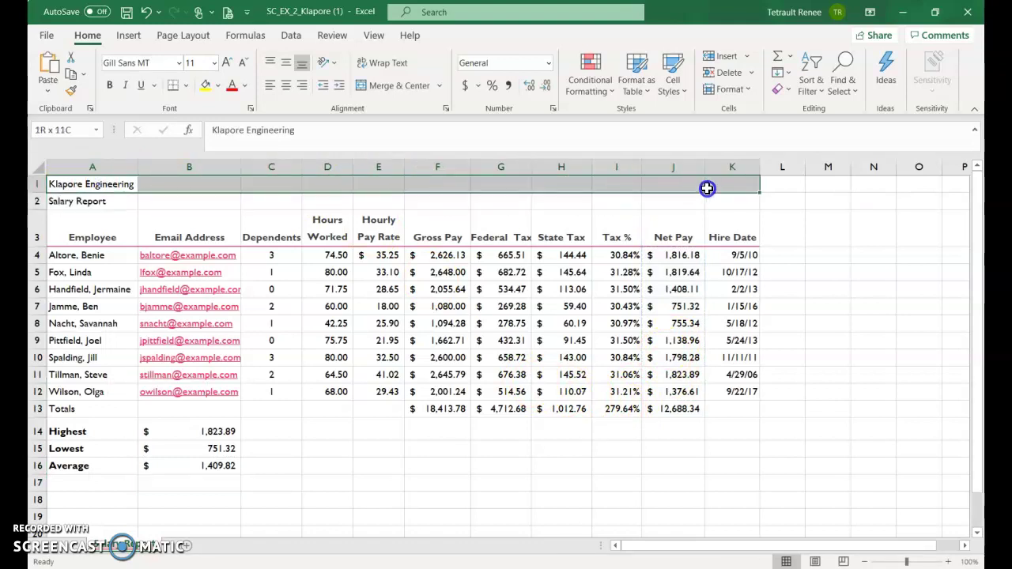
left_click(387, 85)
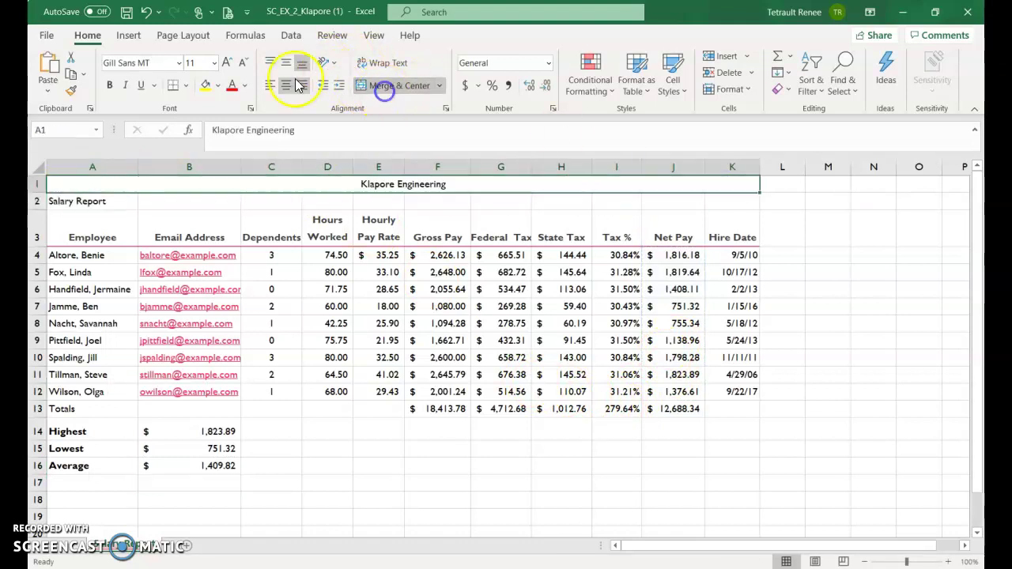
Step: Change the font of the Klapore Engineering title to Ink Free
left_click(179, 63)
scroll(158, 332, "down", 3)
scroll(145, 391, "down", 20)
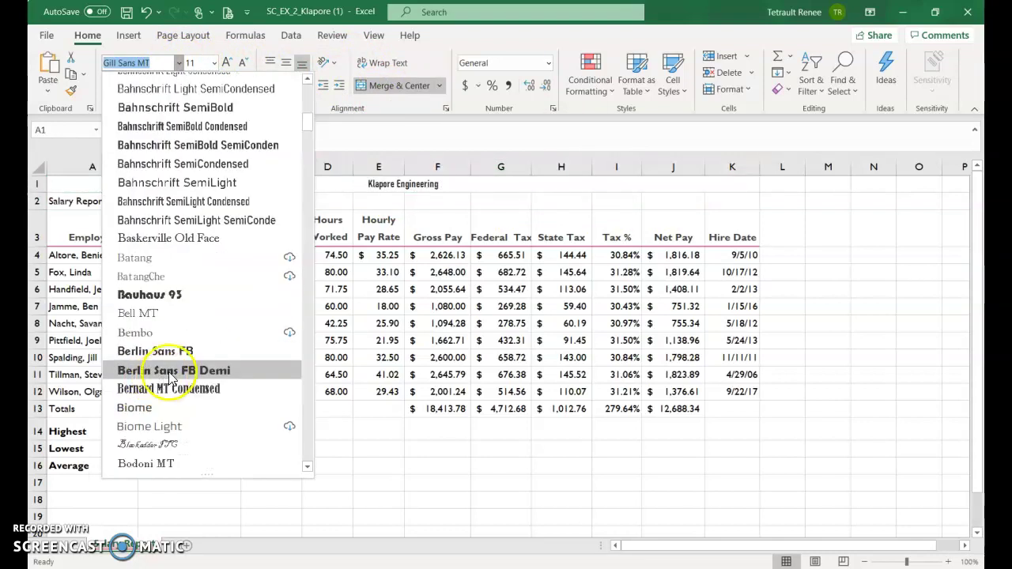
scroll(202, 426, "down", 12)
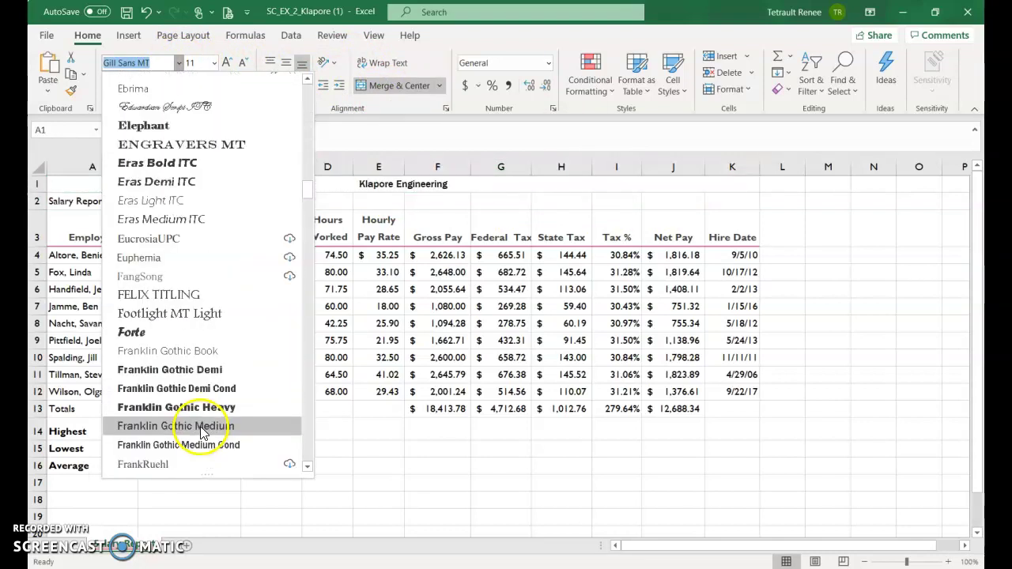
scroll(193, 404, "down", 15)
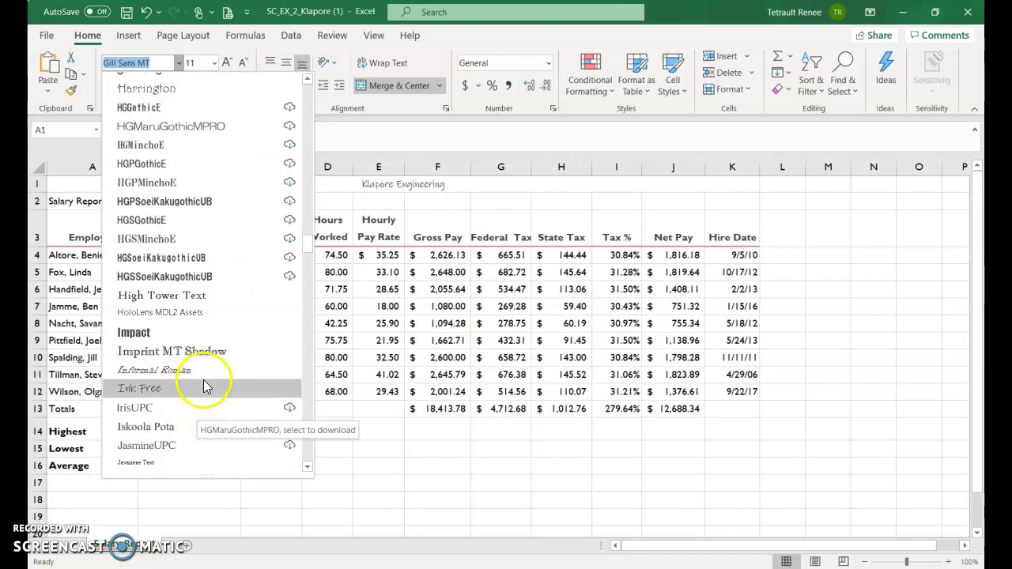
left_click(202, 388)
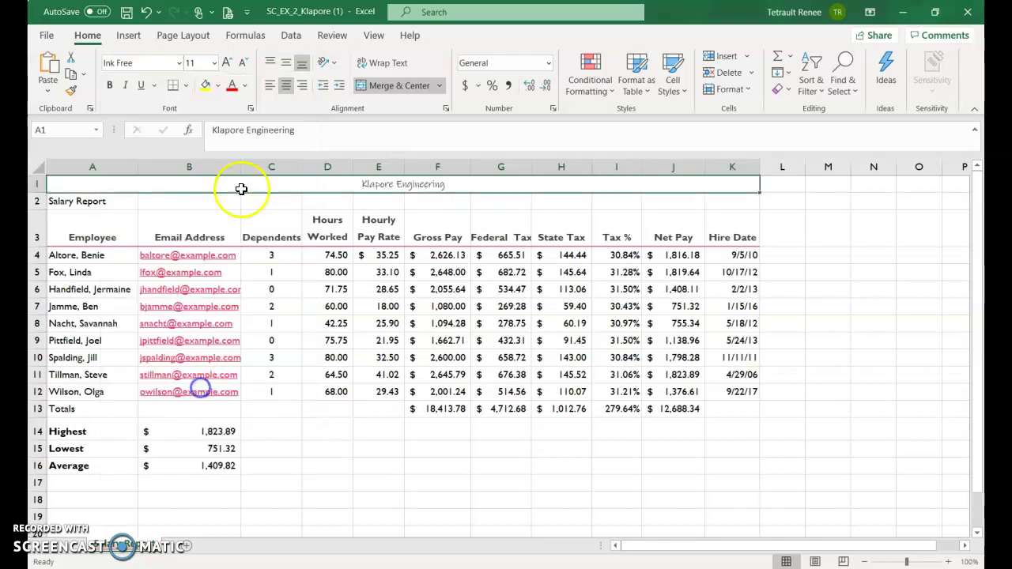
Step: Increase the Klapore Engineering title's font size to 28
left_click(225, 63)
left_click(225, 64)
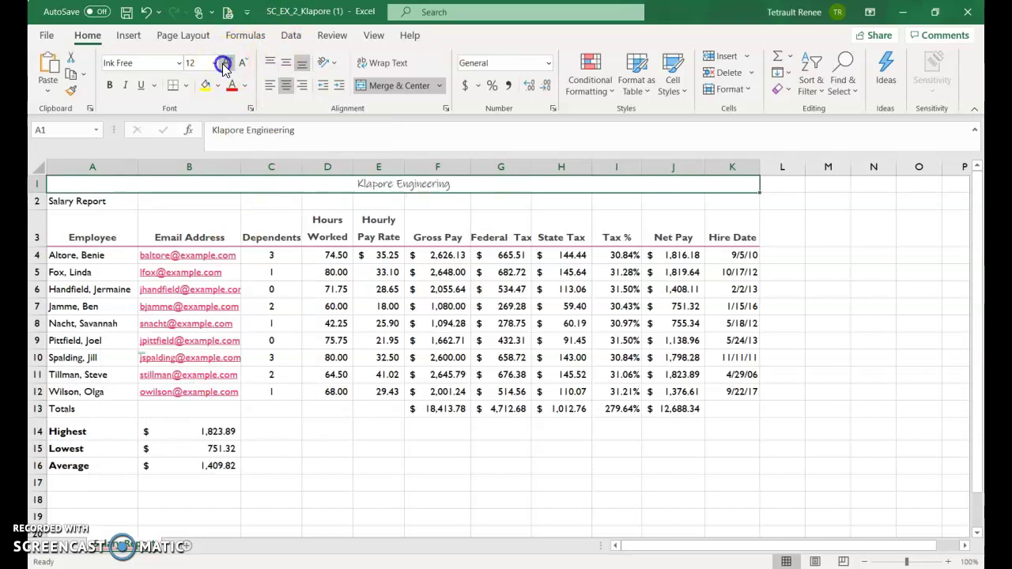
left_click(225, 64)
left_click(225, 63)
left_click(225, 64)
left_click(226, 64)
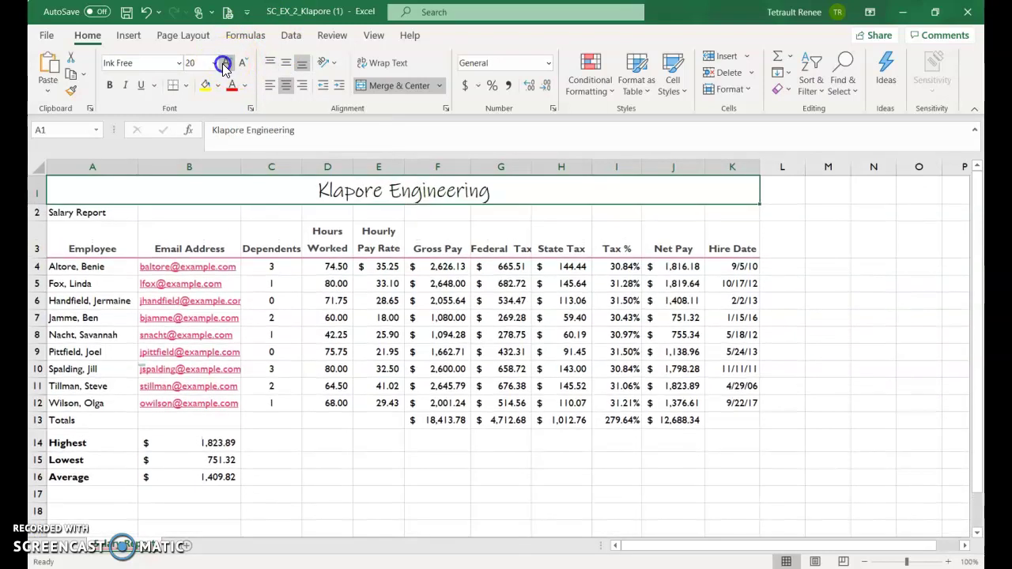
left_click(226, 63)
left_click(225, 63)
Step: Colour the Klapore Engineering title text purple and give its merged cell a light gray fill
left_click(240, 90)
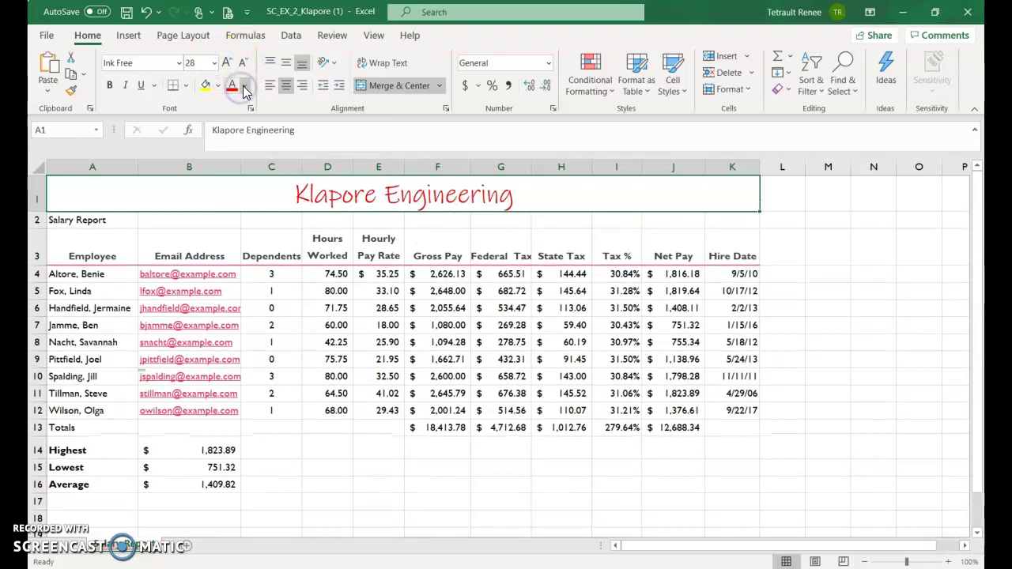
left_click(244, 89)
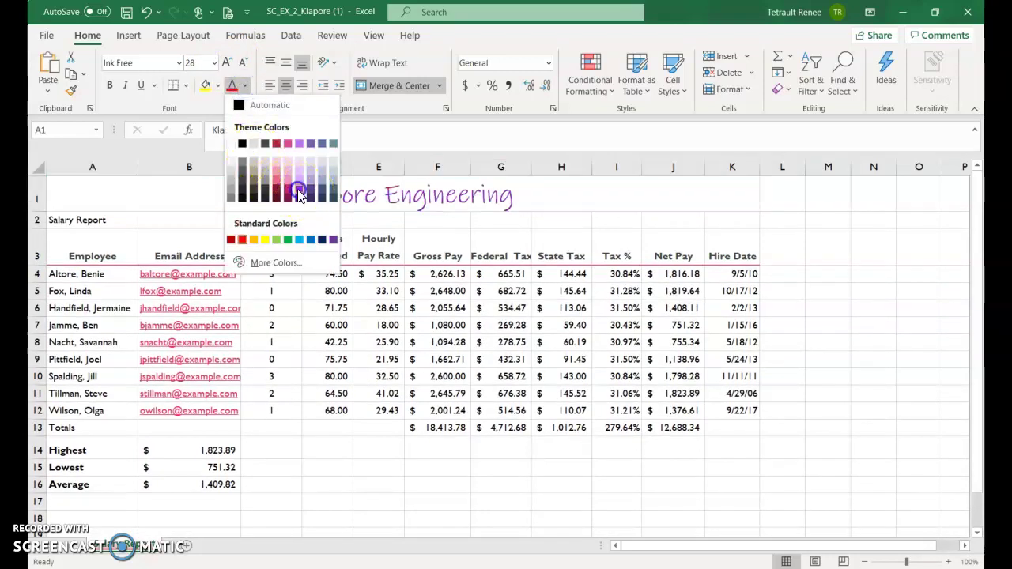
left_click(298, 194)
left_click(218, 86)
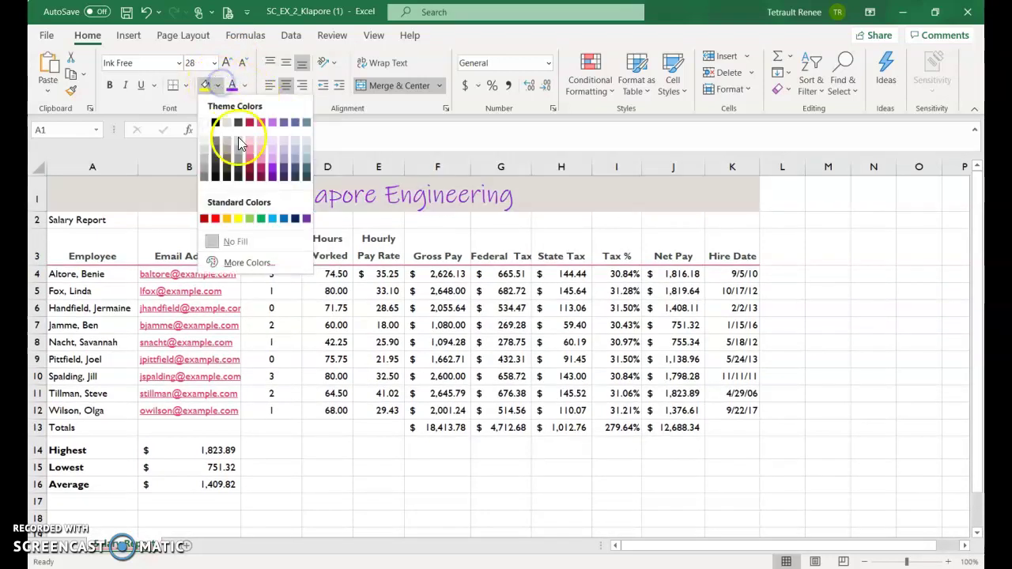
left_click(238, 140)
Step: Merge and center the Salary Report subtitle across A2:K2 and enlarge its font size to 20
left_click_drag(119, 219, 714, 221)
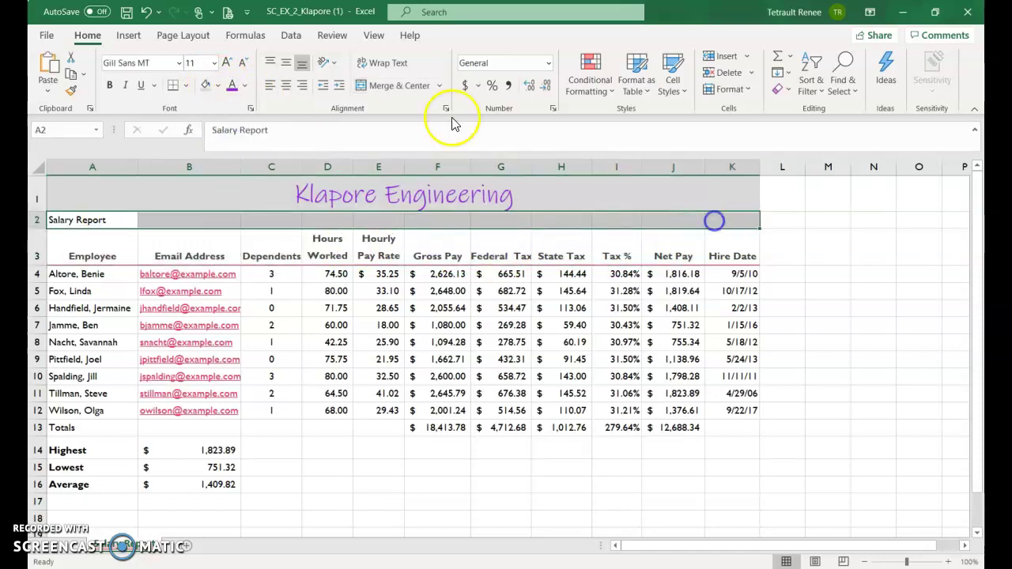
left_click(395, 85)
left_click(226, 63)
left_click(227, 63)
left_click(227, 63)
left_click(227, 63)
left_click(227, 63)
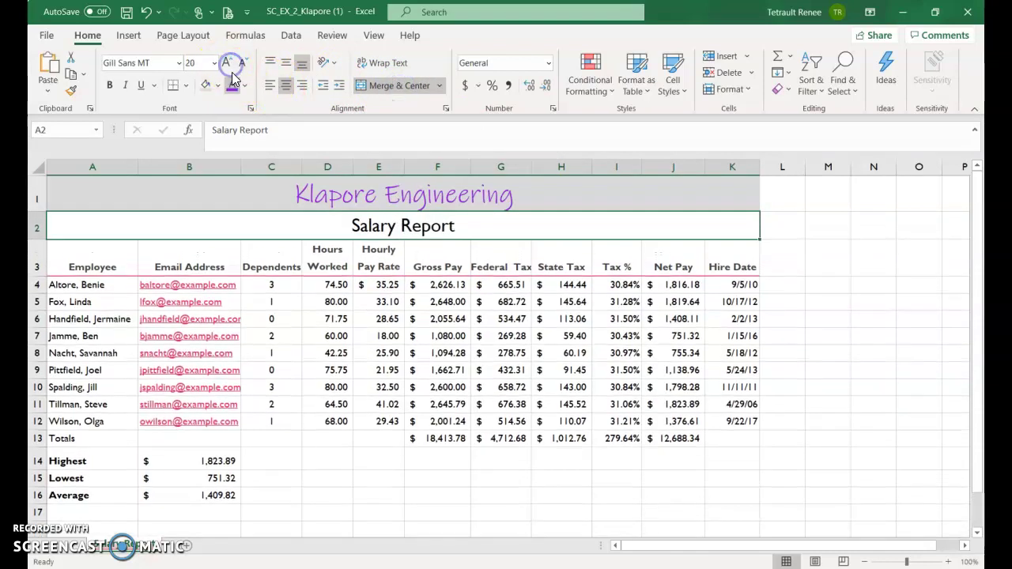
Step: Give the Salary Report subtitle a pale blue fill and dark red text
left_click(217, 87)
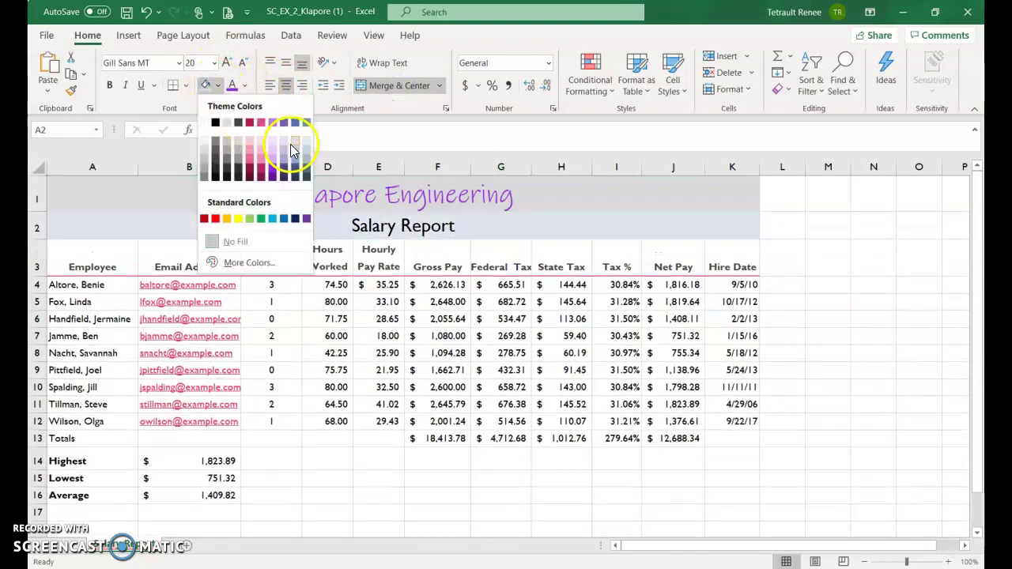
left_click(295, 145)
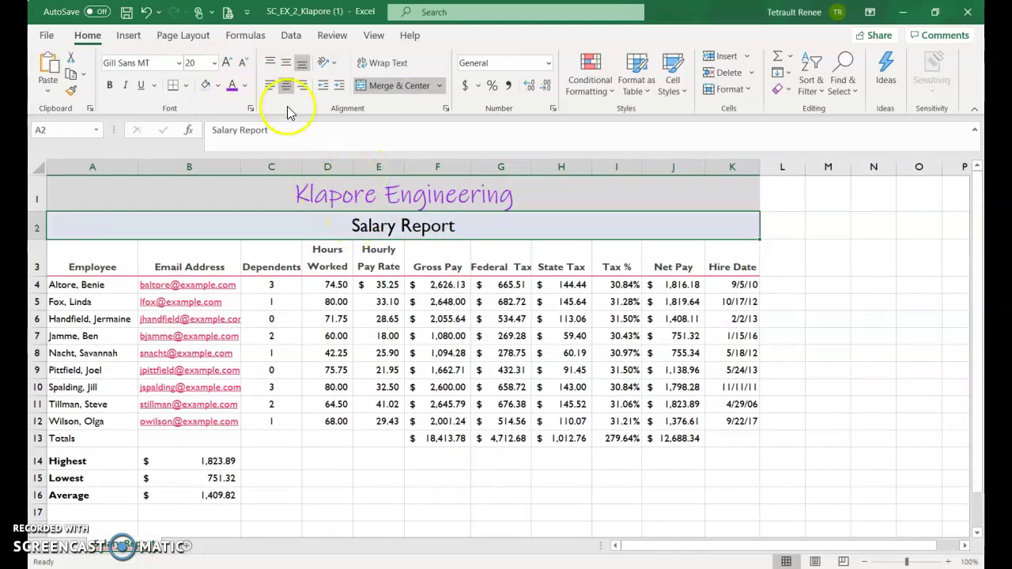
left_click(244, 86)
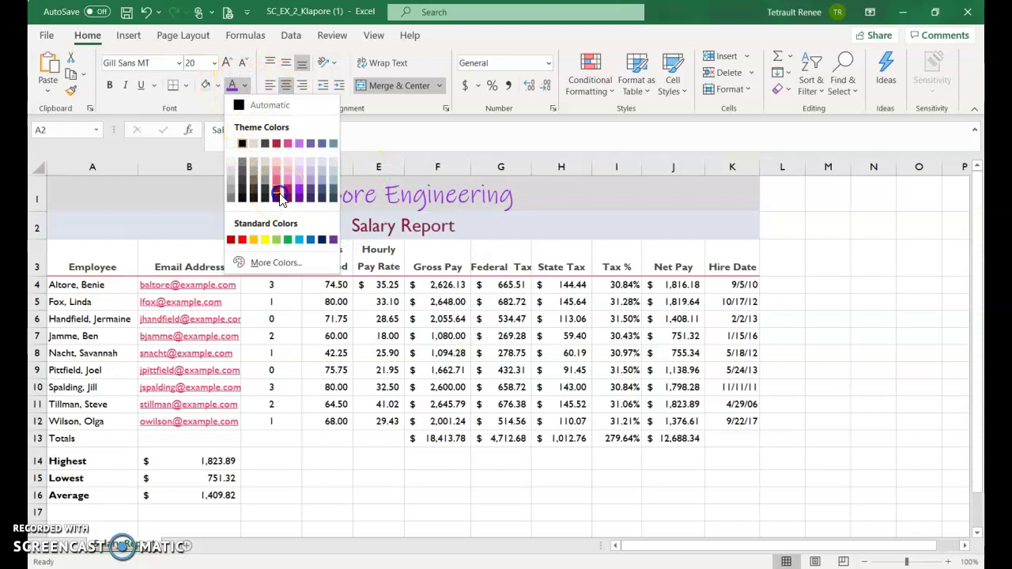
left_click(281, 196)
Step: Change the font colour of the column headings in A3:K3 to a light brownish gray theme colour
left_click(90, 263)
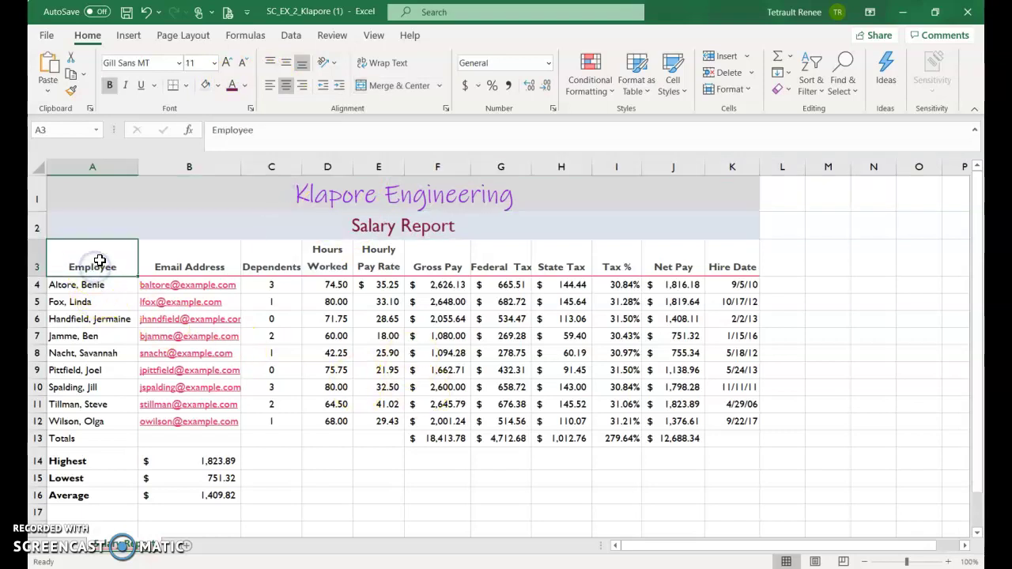
left_click_drag(100, 261, 722, 262)
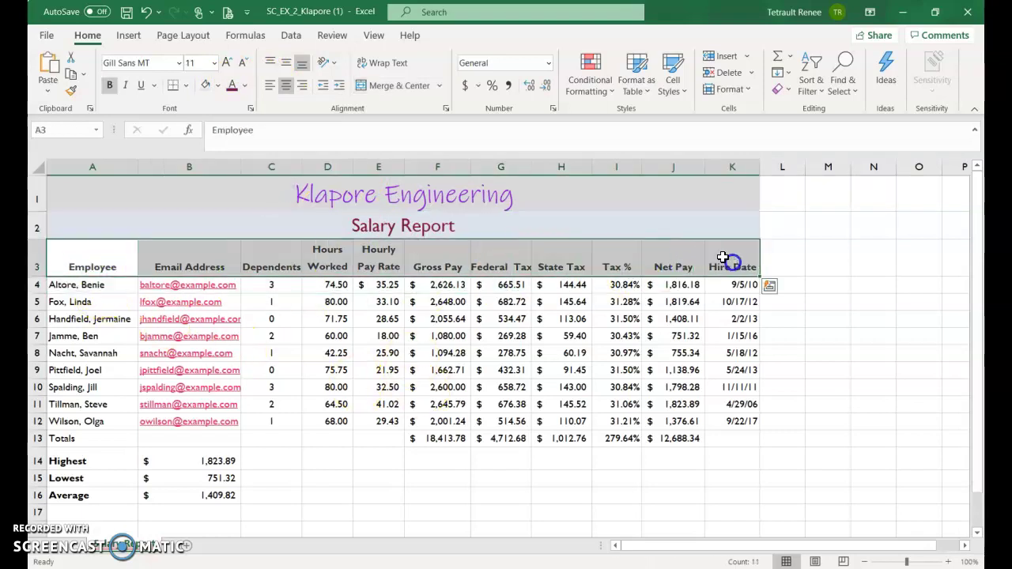
left_click(245, 87)
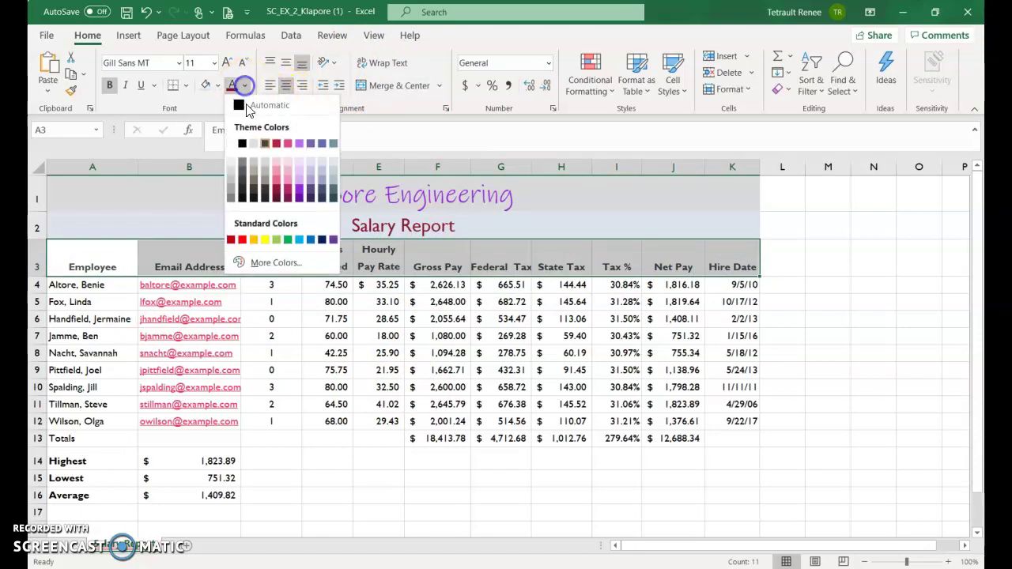
left_click(252, 171)
left_click(315, 373)
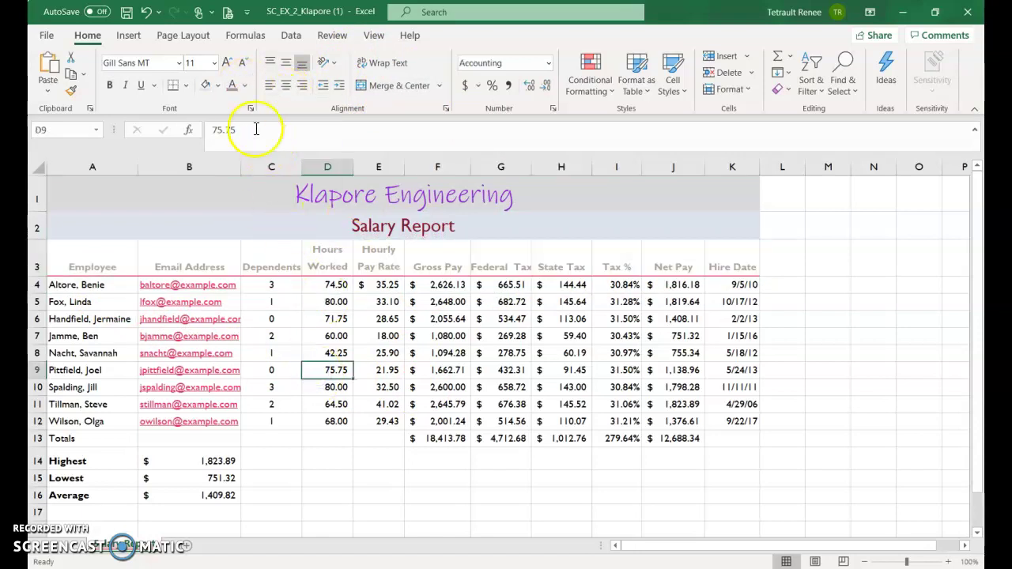
Step: Fill the column heading cells A3:K3 with a light blue-gray theme colour
left_click_drag(110, 251, 724, 261)
left_click(218, 85)
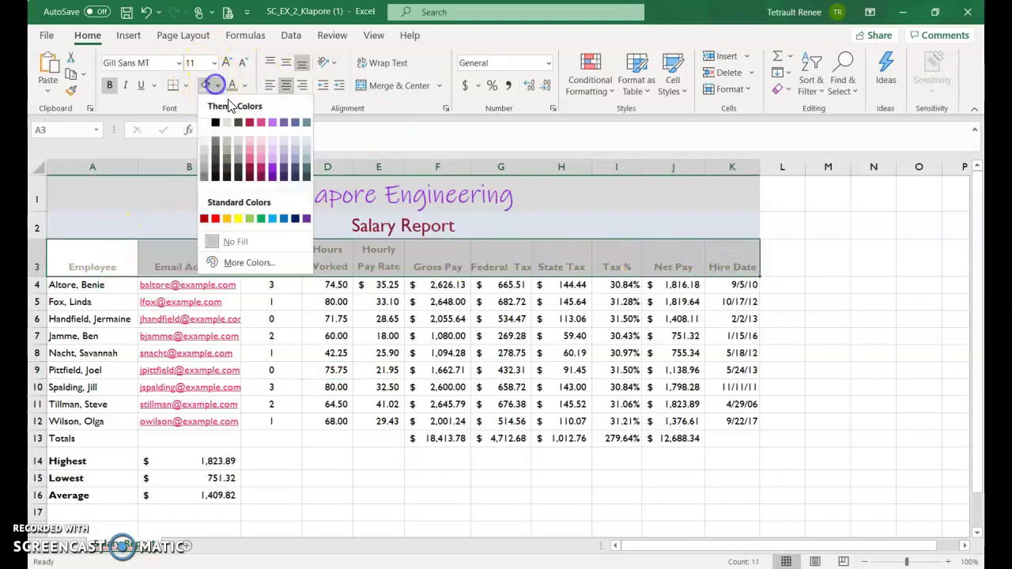
left_click(306, 150)
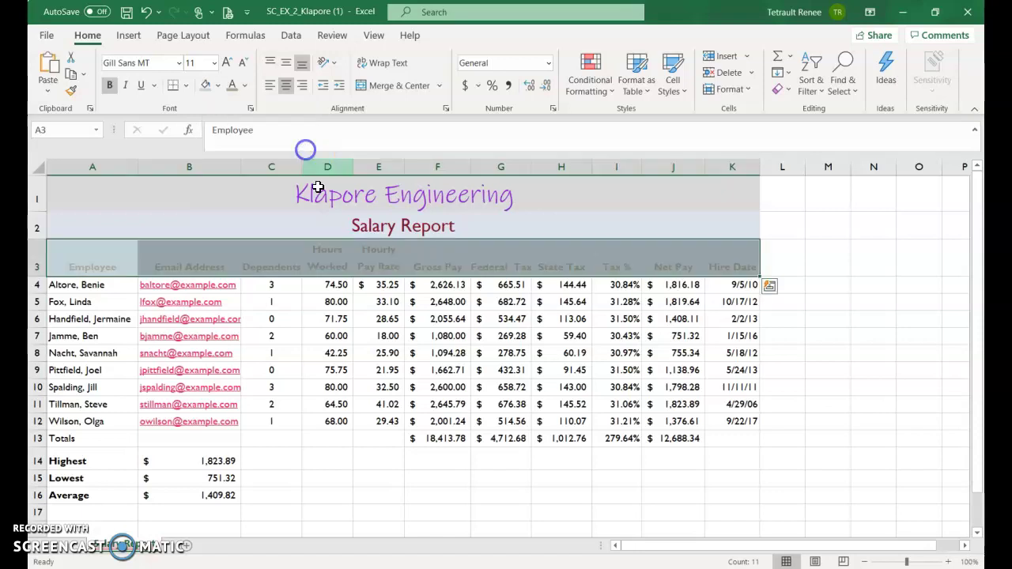
left_click(334, 334)
left_click(454, 498)
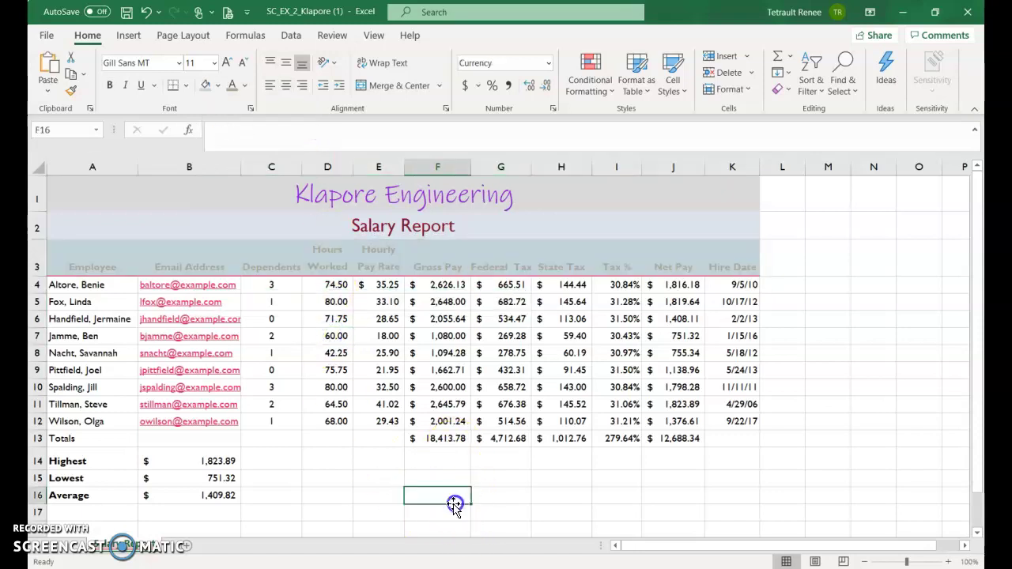
Step: Set the salary report's print orientation to landscape
left_click(46, 36)
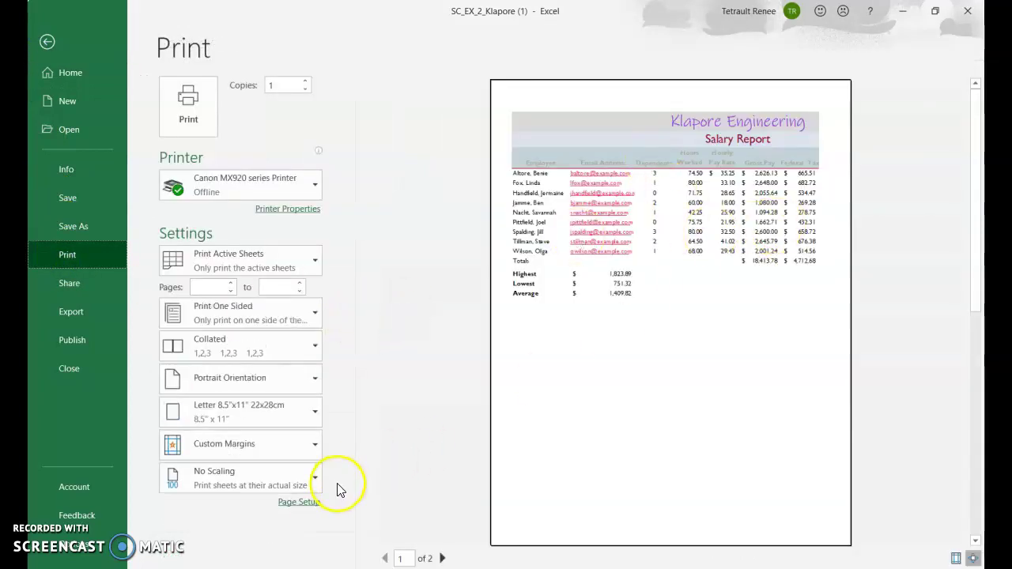
left_click(286, 379)
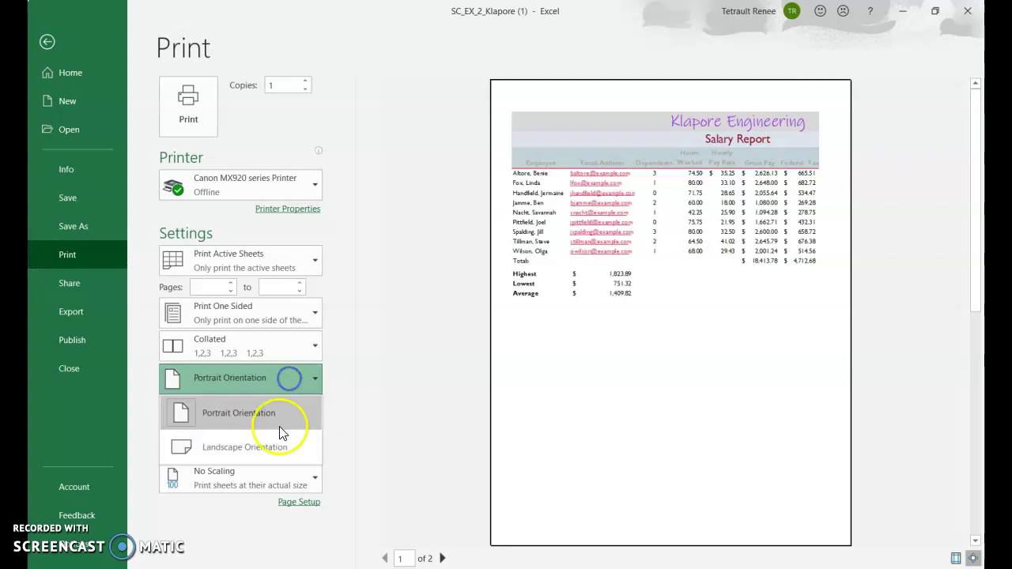
left_click(267, 447)
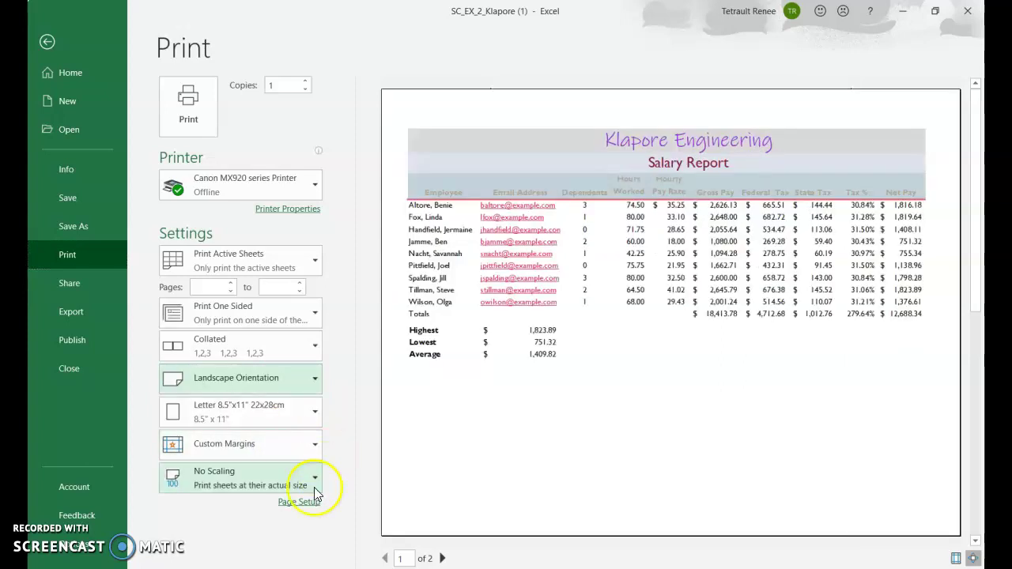
Step: Center the printed worksheet on the page both horizontally and vertically
left_click(304, 502)
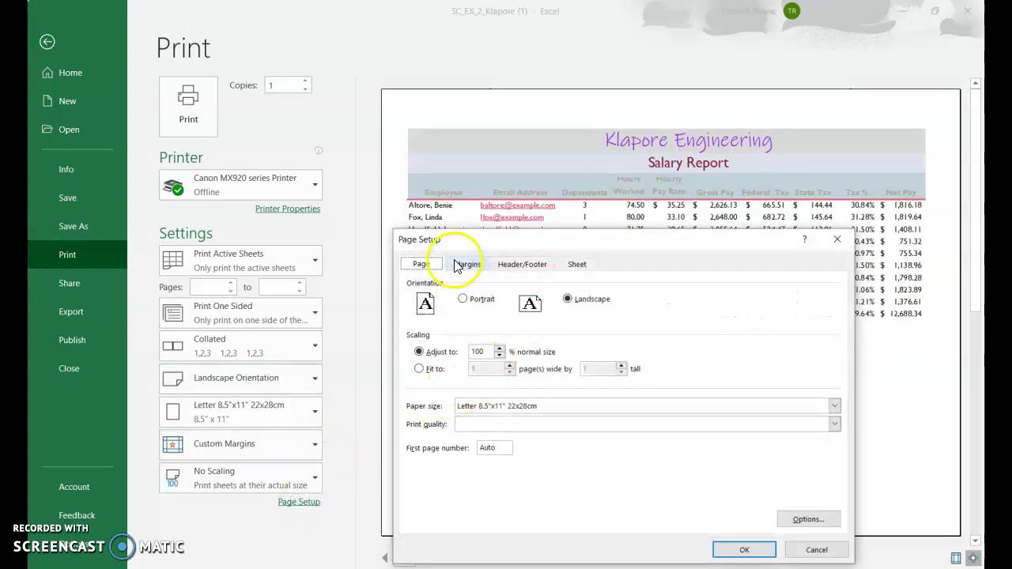
left_click(466, 264)
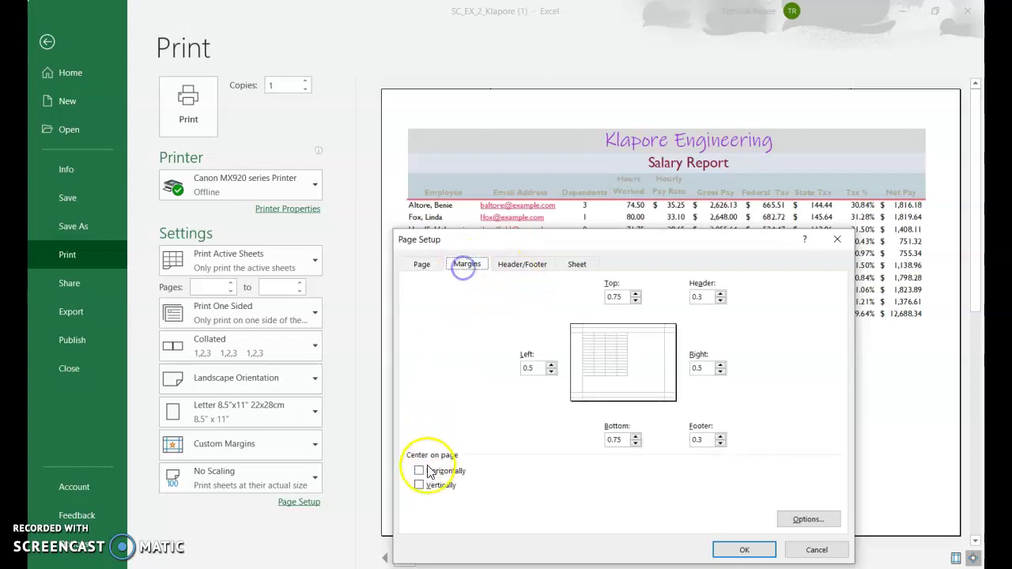
left_click(418, 472)
left_click(419, 485)
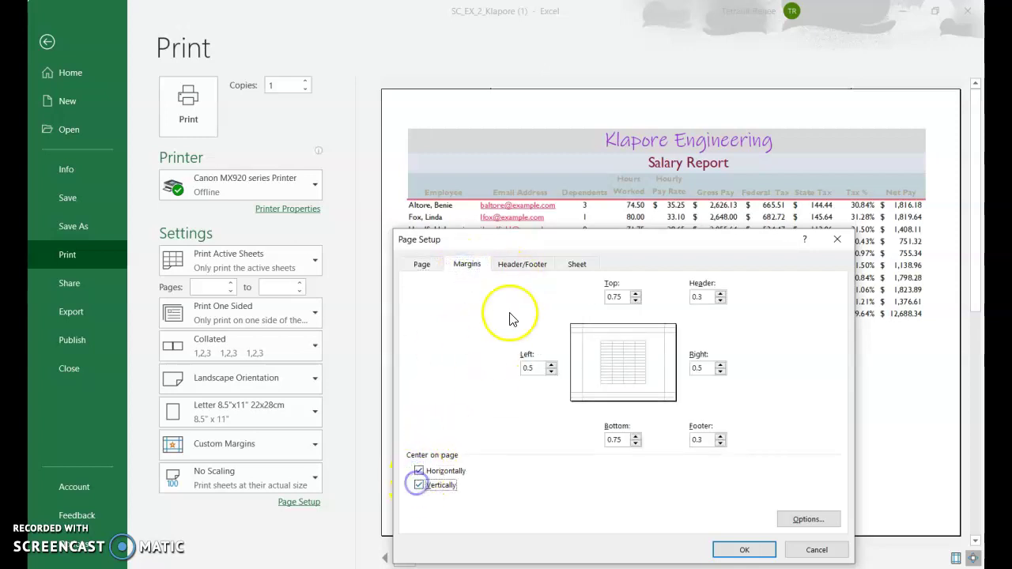
Step: Add a custom footer with the date on the left, the author's full name in the center and the file name on the right
left_click(515, 264)
left_click(658, 365)
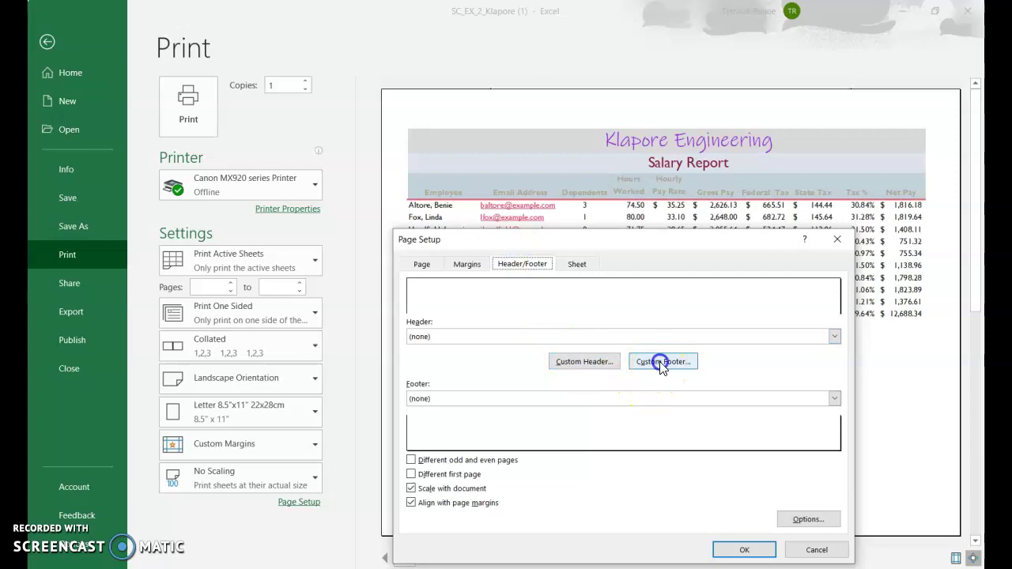
left_click(584, 396)
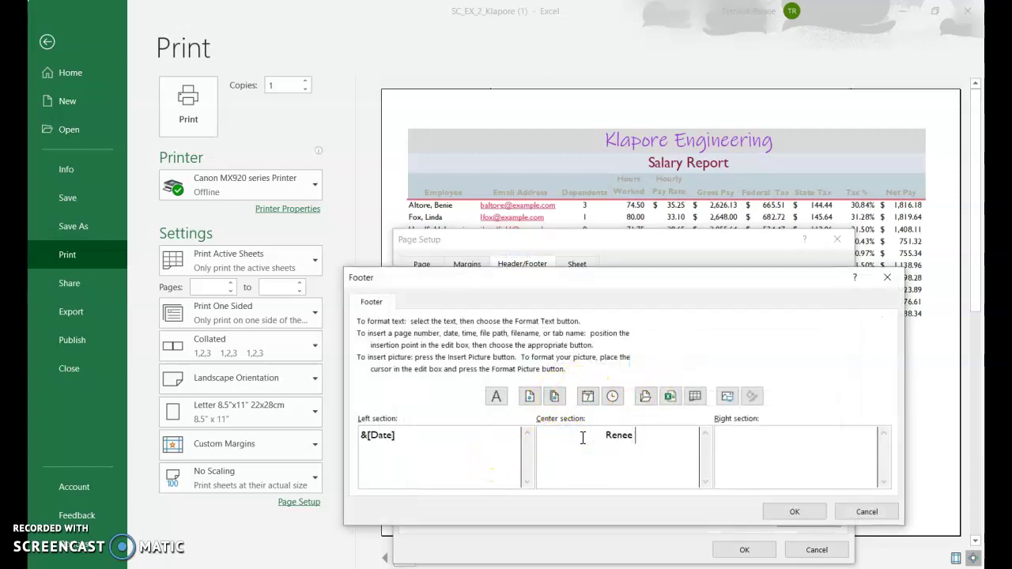
left_click(783, 442)
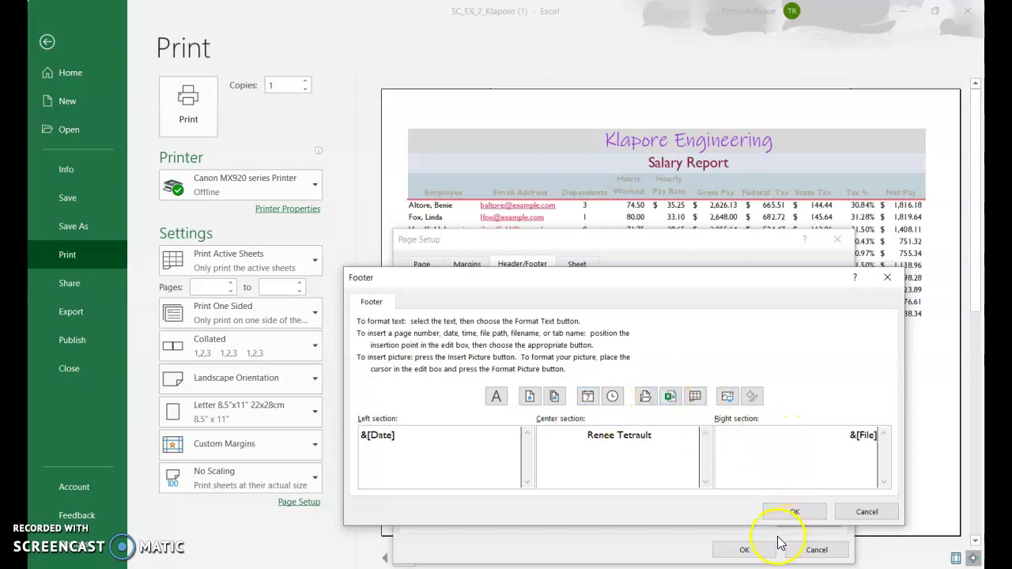
left_click(787, 512)
left_click(744, 549)
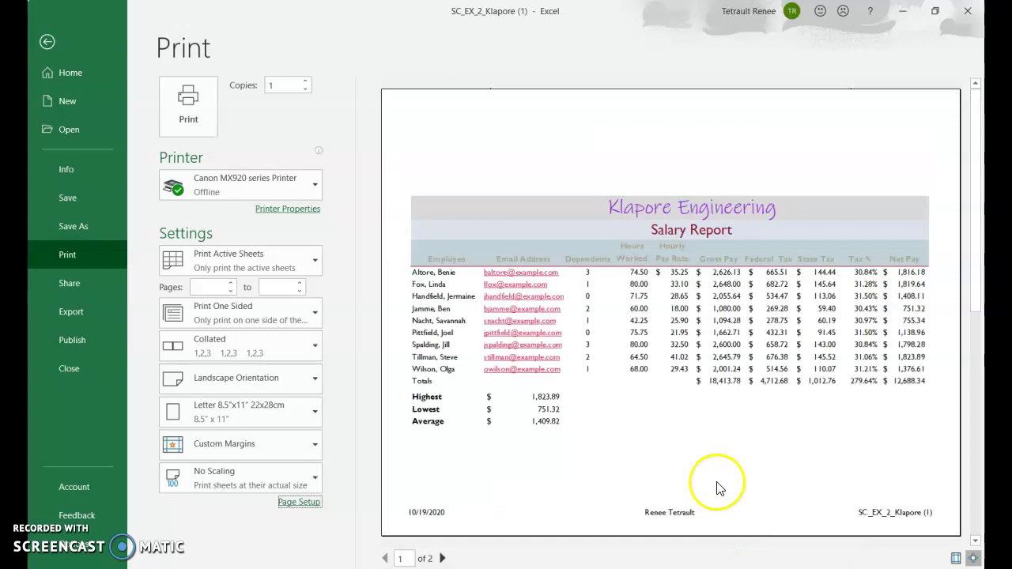